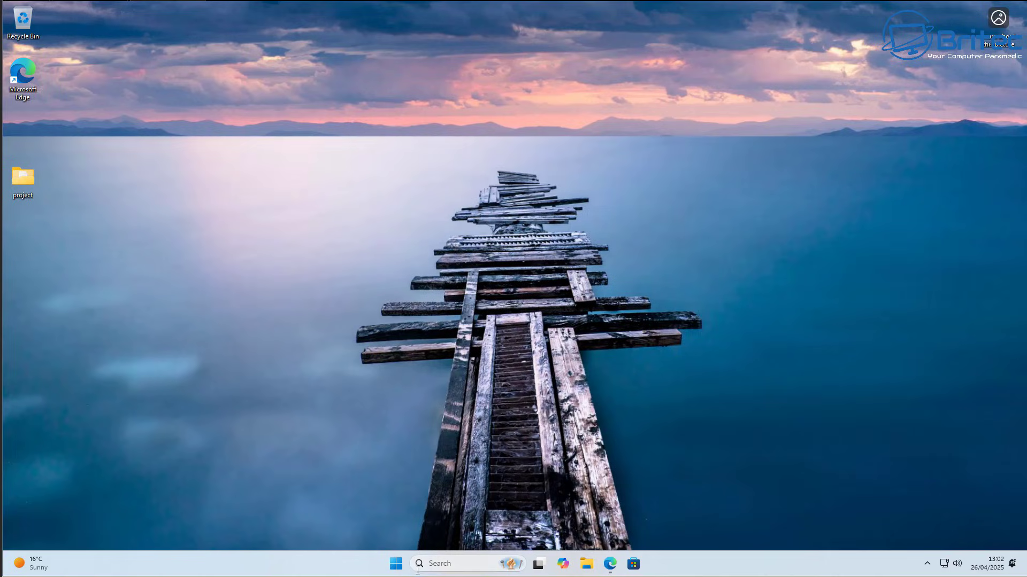
Run winver from Start to show Windows 11 Home, version 24H2 (OS Build 26100.1742)
{"action": "left_click", "coordinate": [396, 566]}
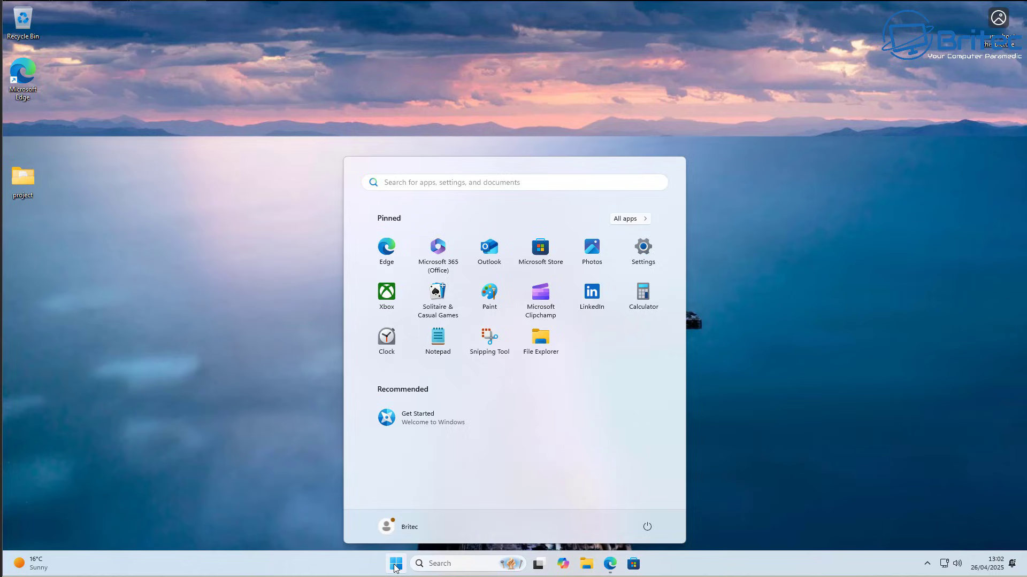
{"action": "type", "text": "winver"}
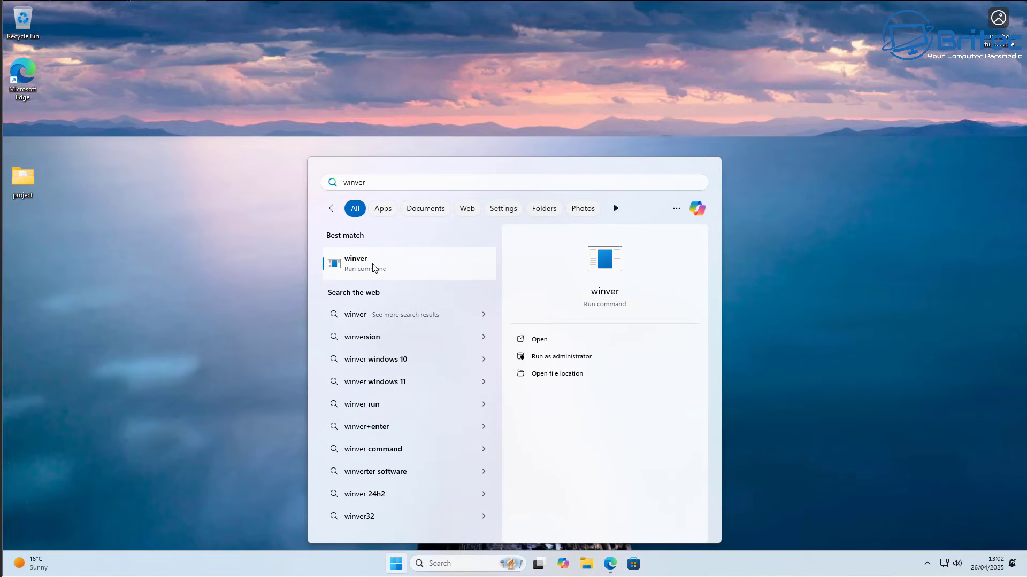
{"action": "left_click", "coordinate": [375, 266]}
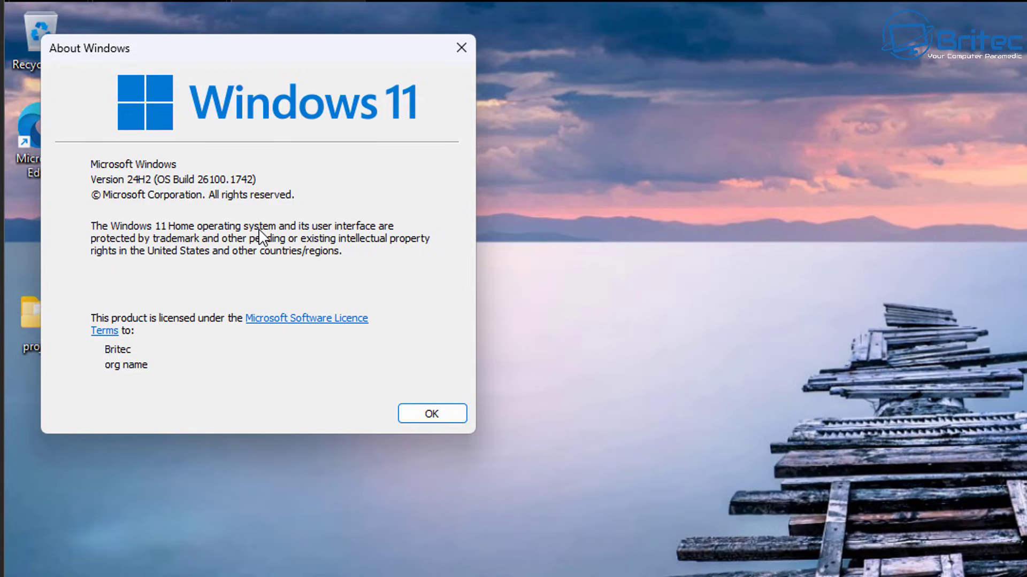
Try gpedit.msc in the Run dialog, dismiss the cannot-find error, and close Run
{"action": "left_click", "coordinate": [460, 47]}
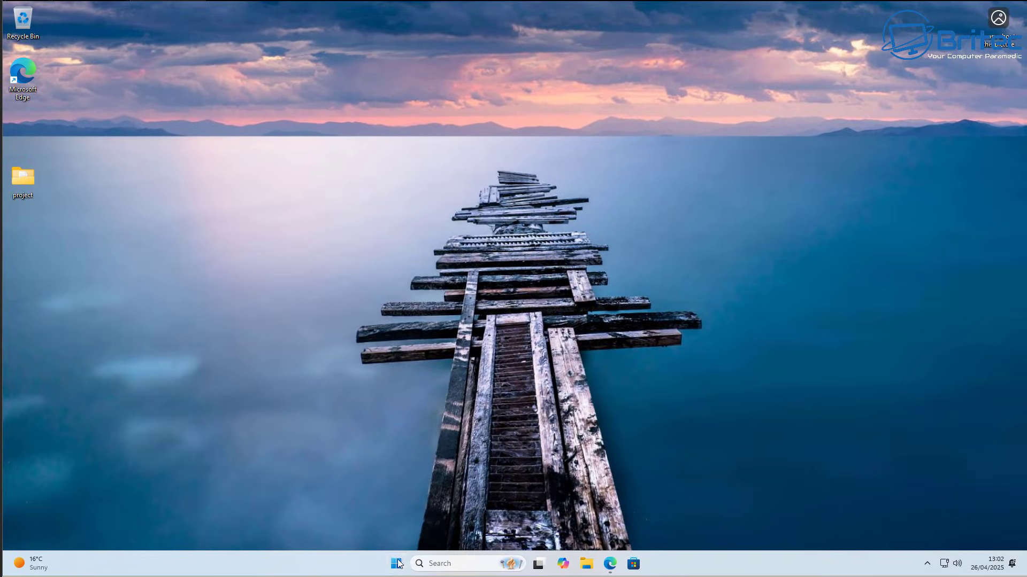
{"action": "right_click", "coordinate": [397, 564]}
{"action": "left_click", "coordinate": [393, 502]}
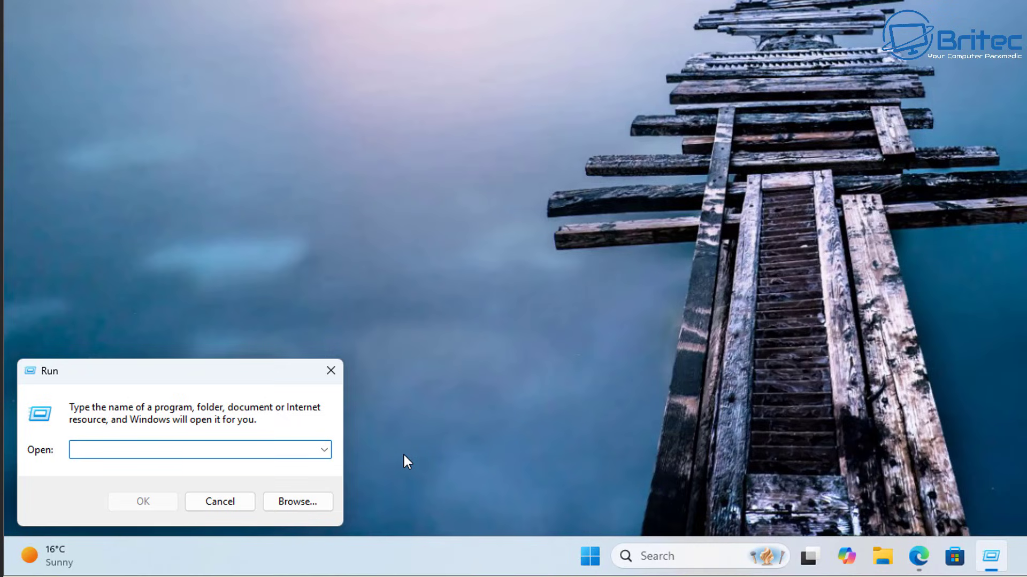
{"action": "type", "text": "gpe"}
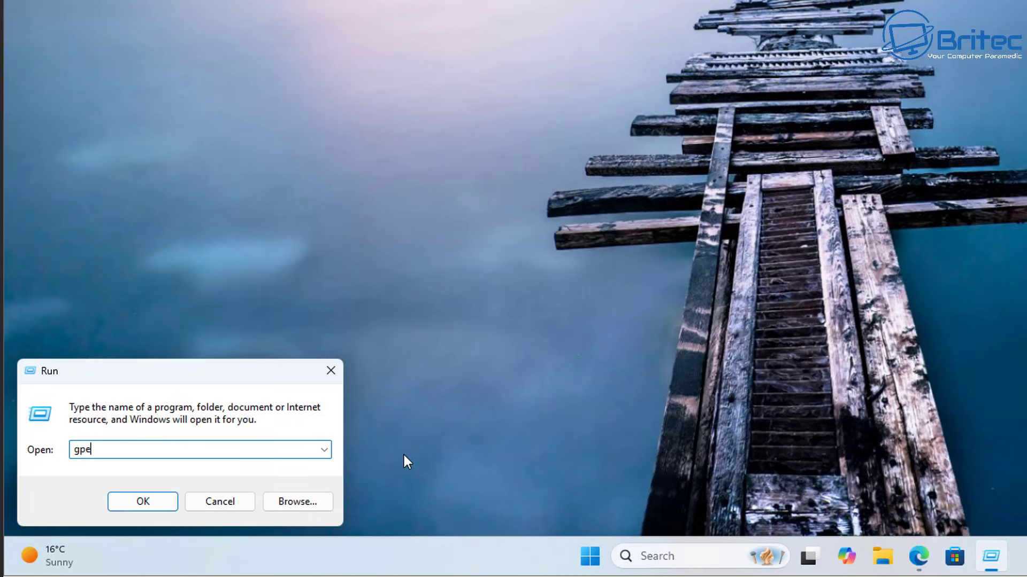
{"action": "type", "text": "dit.msc"}
{"action": "left_click", "coordinate": [130, 502]}
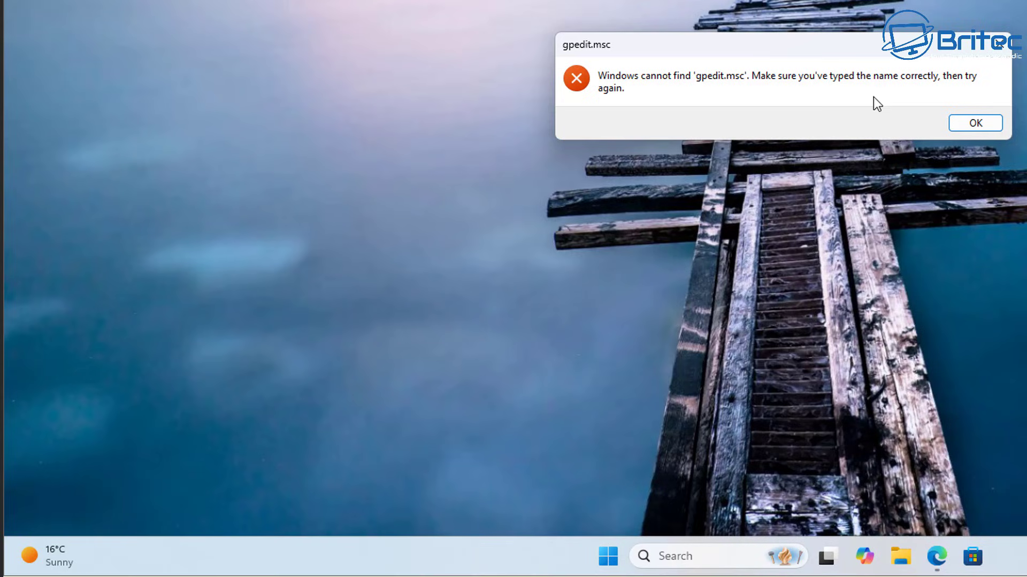
{"action": "left_click", "coordinate": [974, 123]}
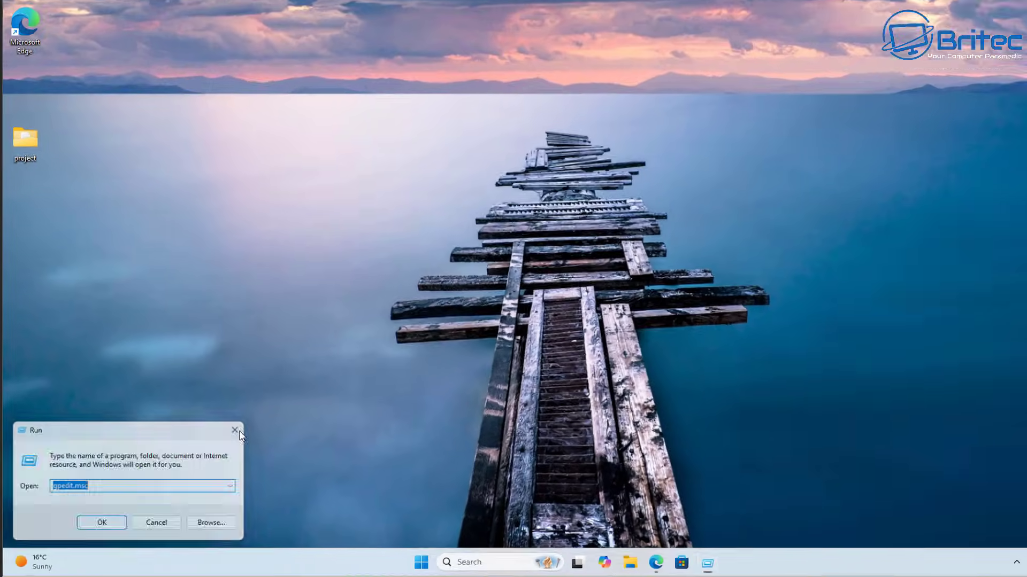
{"action": "left_click", "coordinate": [235, 431]}
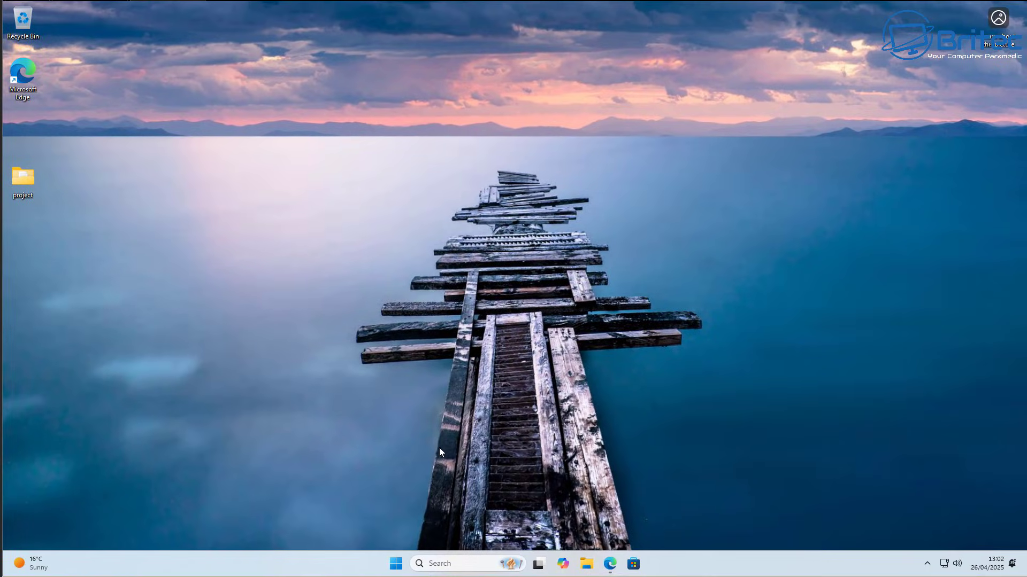
Scroll the PolicyPlus README to the Download section, then switch to the Microsoft answers thread
{"action": "left_click", "coordinate": [609, 563]}
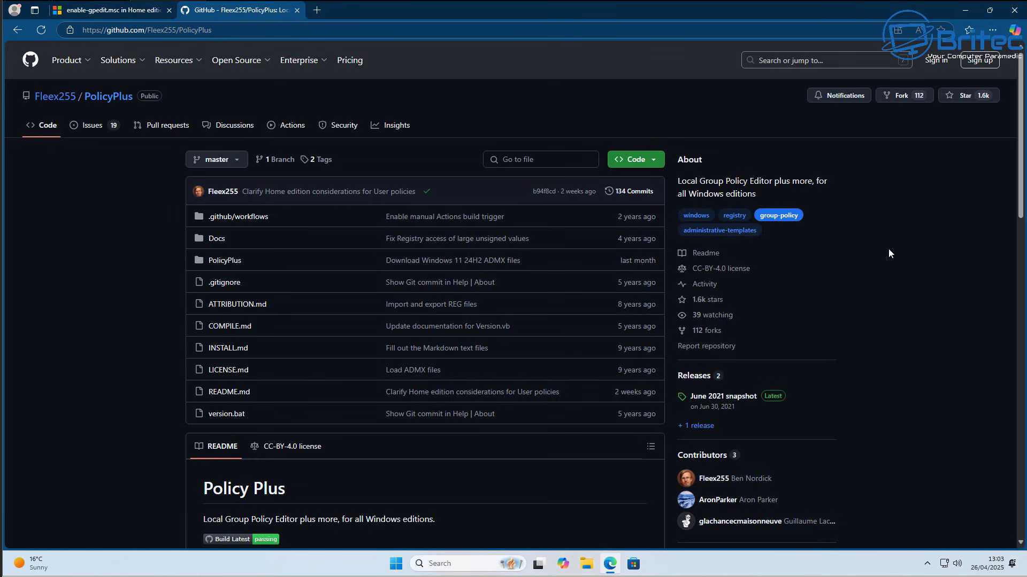
{"action": "scroll", "coordinate": [954, 281], "scroll_direction": "down", "scroll_amount": 2}
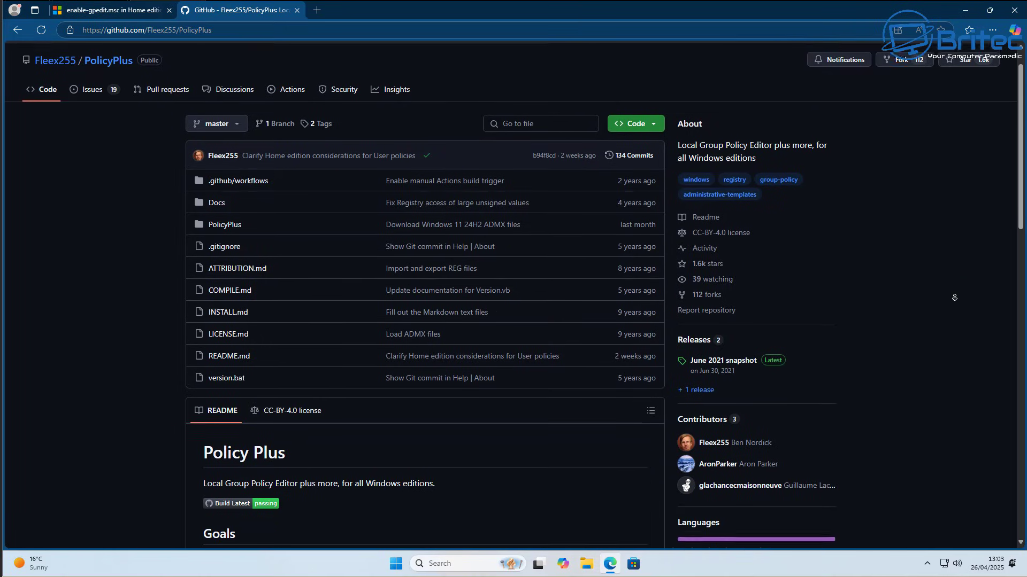
{"action": "scroll", "coordinate": [954, 297], "scroll_direction": "down", "scroll_amount": 2}
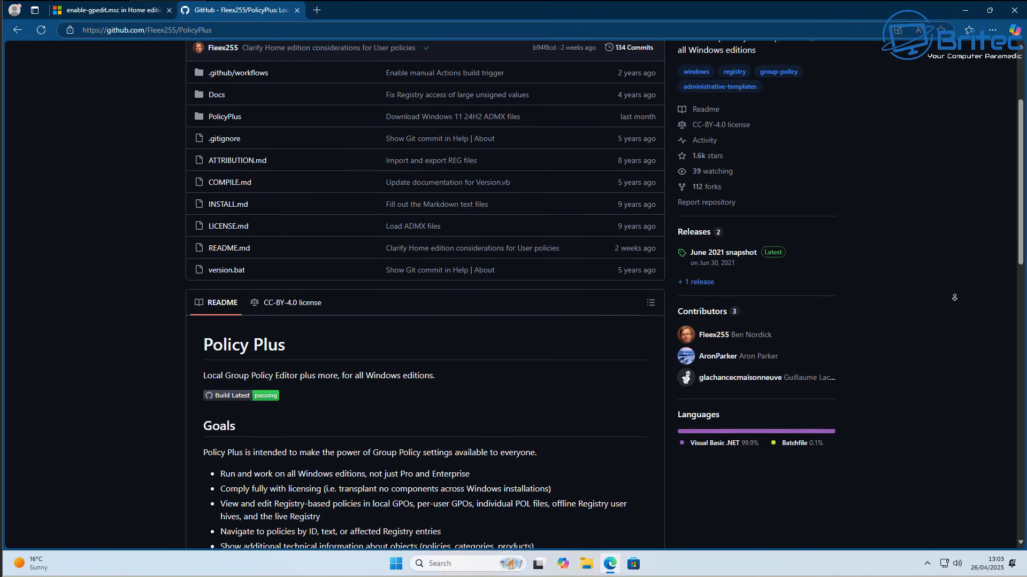
{"action": "scroll", "coordinate": [954, 297], "scroll_direction": "down", "scroll_amount": 2}
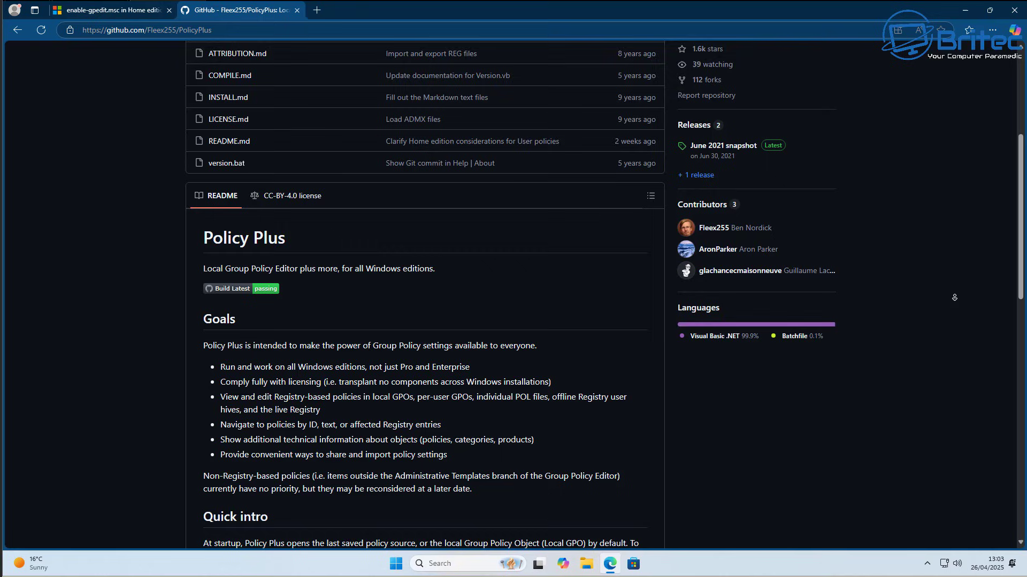
{"action": "scroll", "coordinate": [954, 297], "scroll_direction": "down", "scroll_amount": 2}
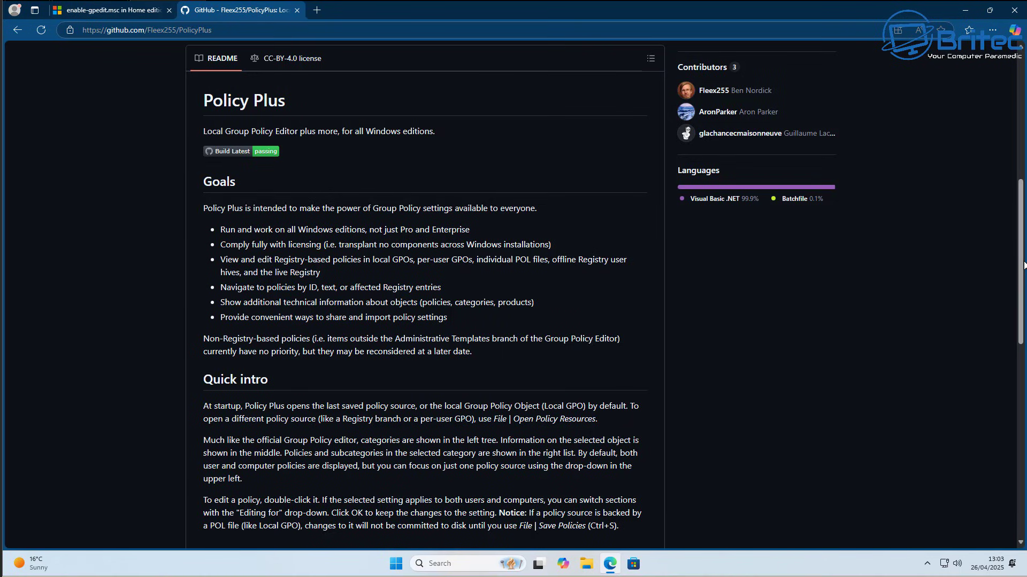
{"action": "middle_click", "coordinate": [932, 299]}
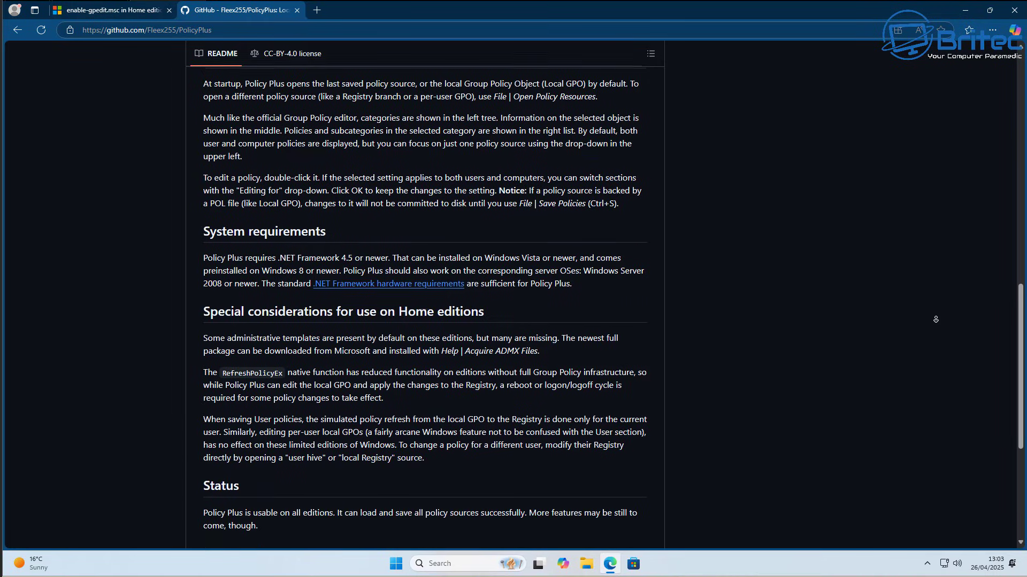
{"action": "left_click", "coordinate": [936, 319]}
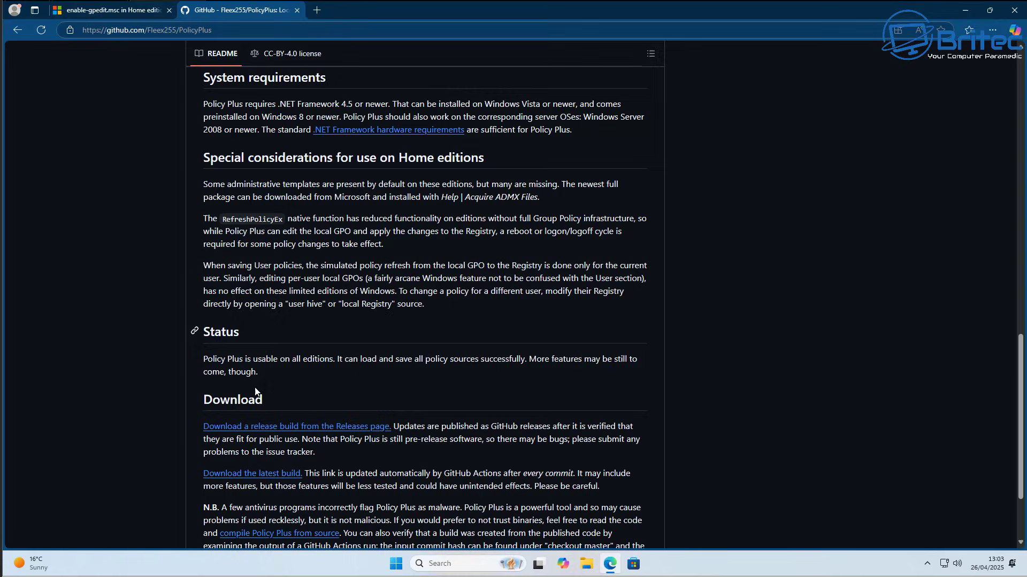
{"action": "left_click", "coordinate": [105, 12]}
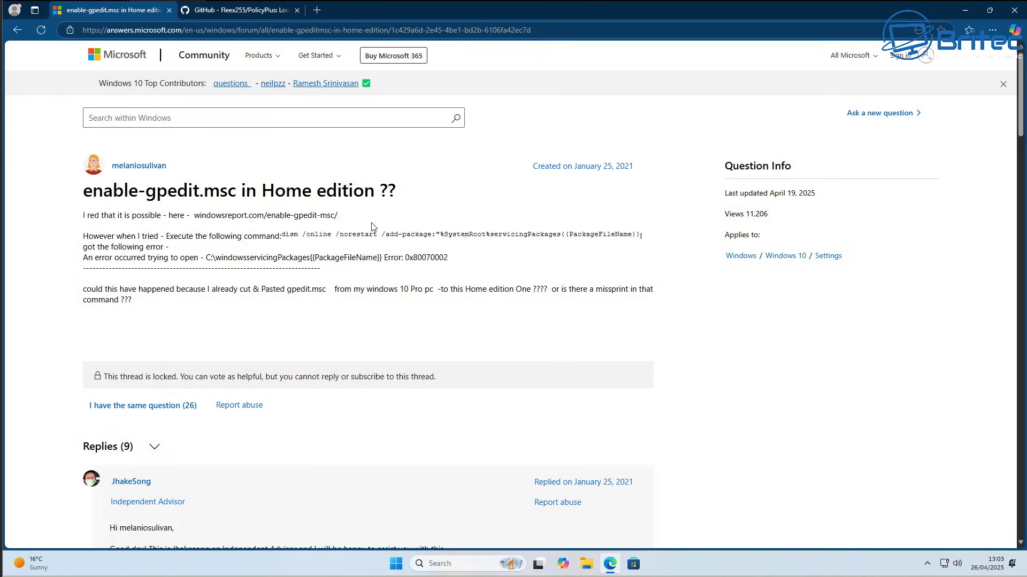
Select both FOR…DISM commands for ClientTools and ClientExtensions, then minimise the browser
{"action": "middle_click", "coordinate": [892, 309]}
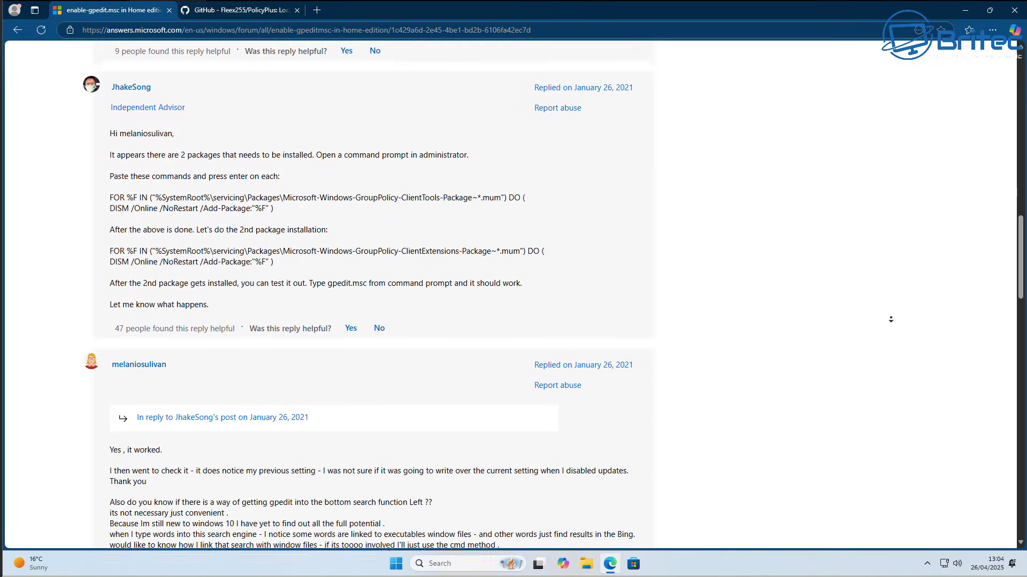
{"action": "left_click", "coordinate": [891, 319]}
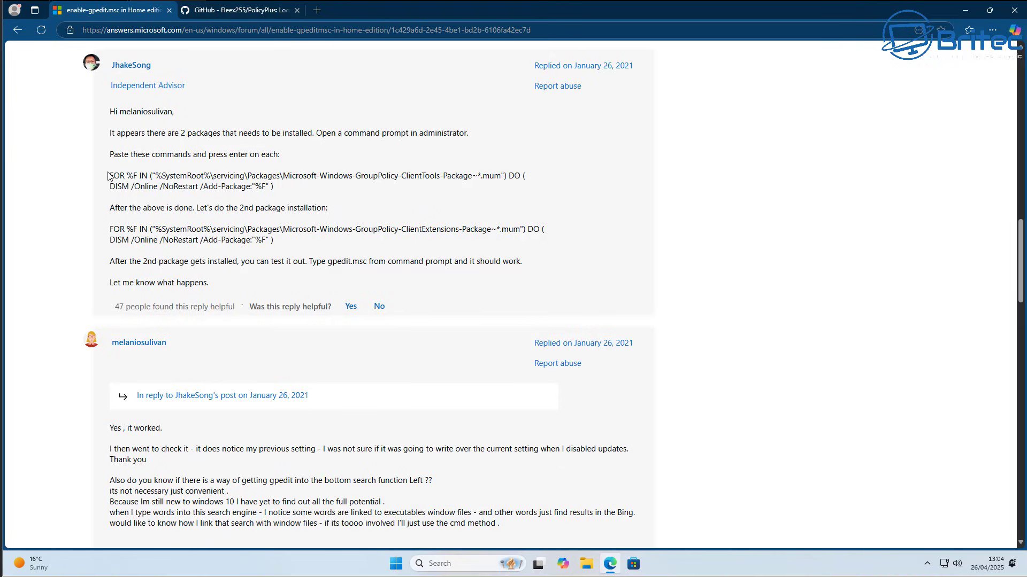
{"action": "left_click_drag", "start_coordinate": [107, 176], "coordinate": [293, 199]}
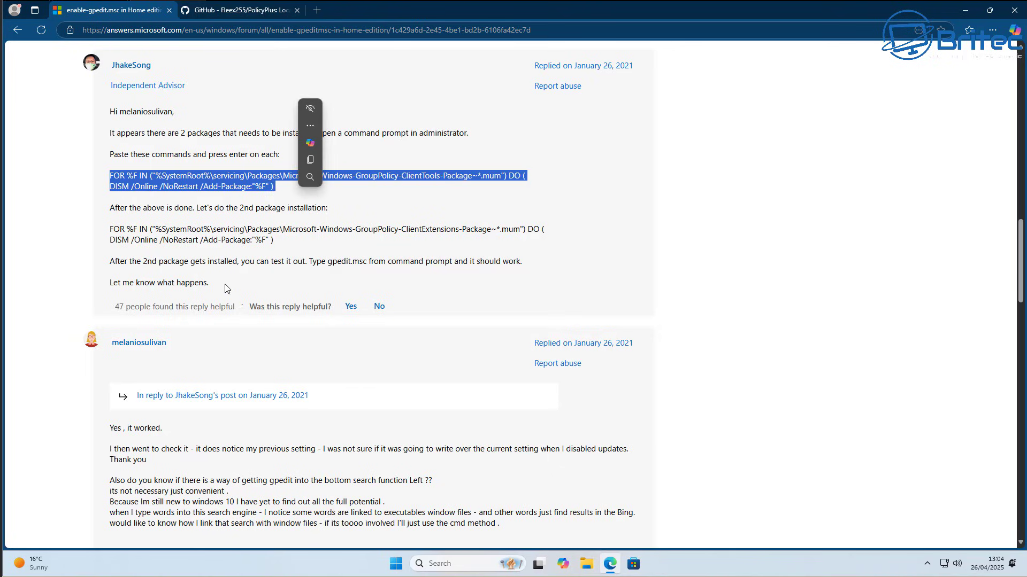
{"action": "left_click_drag", "start_coordinate": [110, 229], "coordinate": [298, 252]}
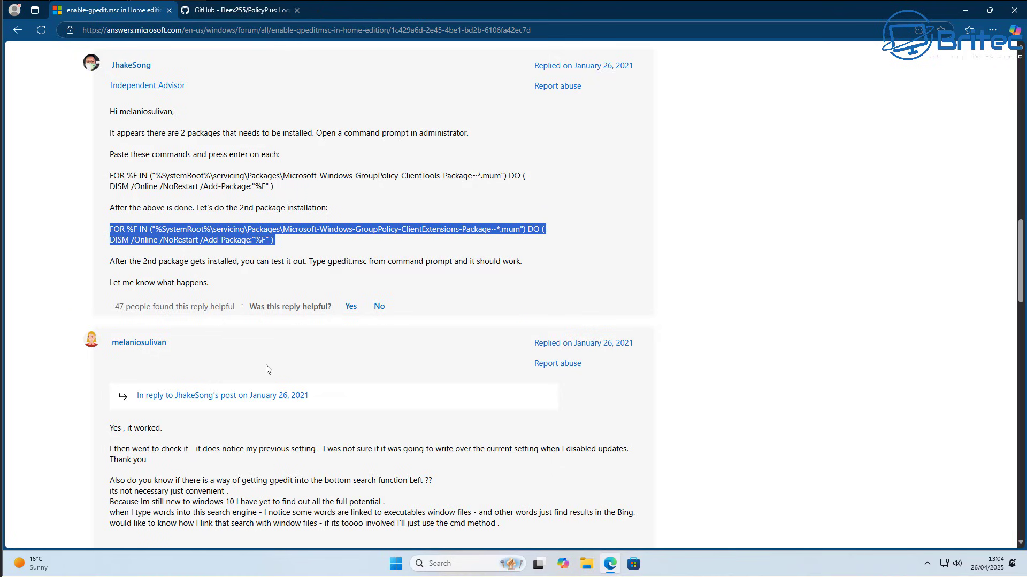
{"action": "left_click", "coordinate": [965, 10]}
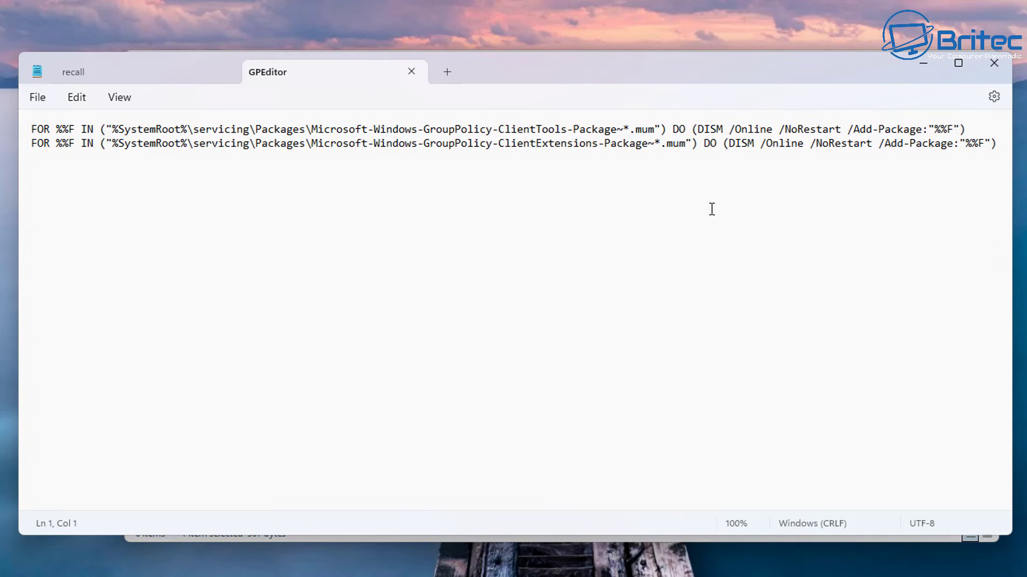
{"action": "left_click_drag", "start_coordinate": [992, 129], "coordinate": [23, 126]}
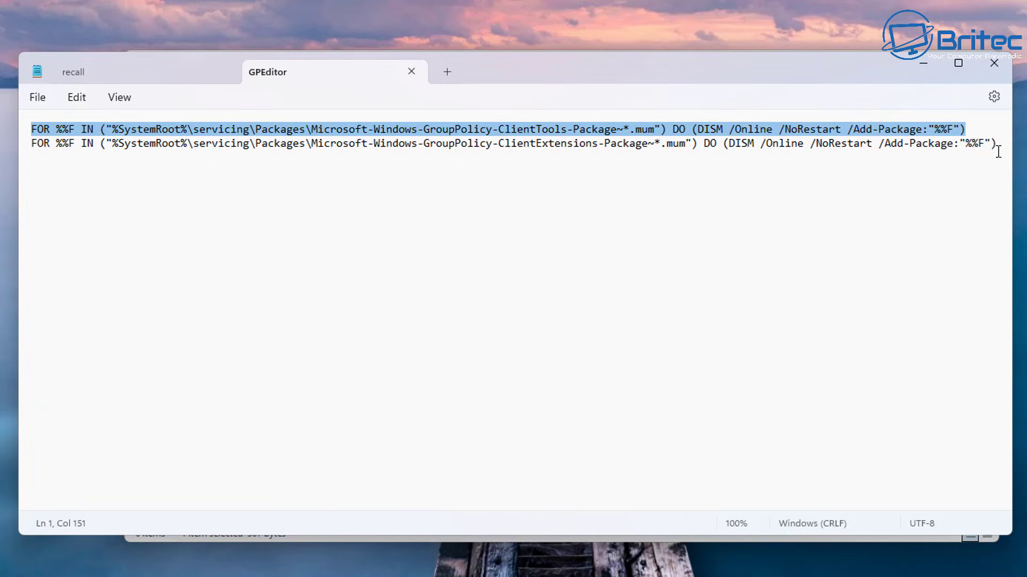
{"action": "left_click_drag", "start_coordinate": [996, 147], "coordinate": [17, 169]}
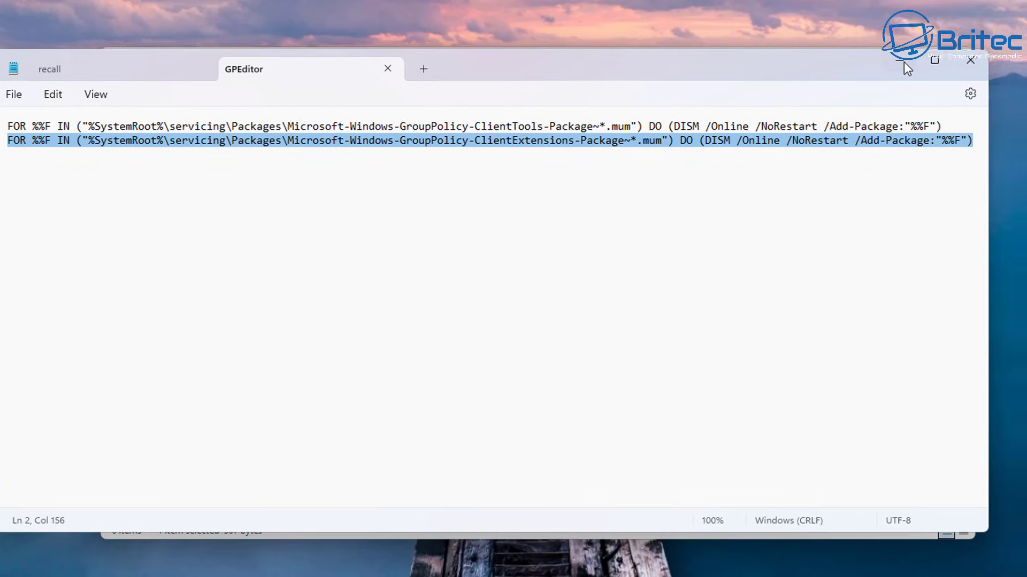
Show the project folder as extra large icons in an enlarged File Explorer window
{"action": "left_click", "coordinate": [928, 65]}
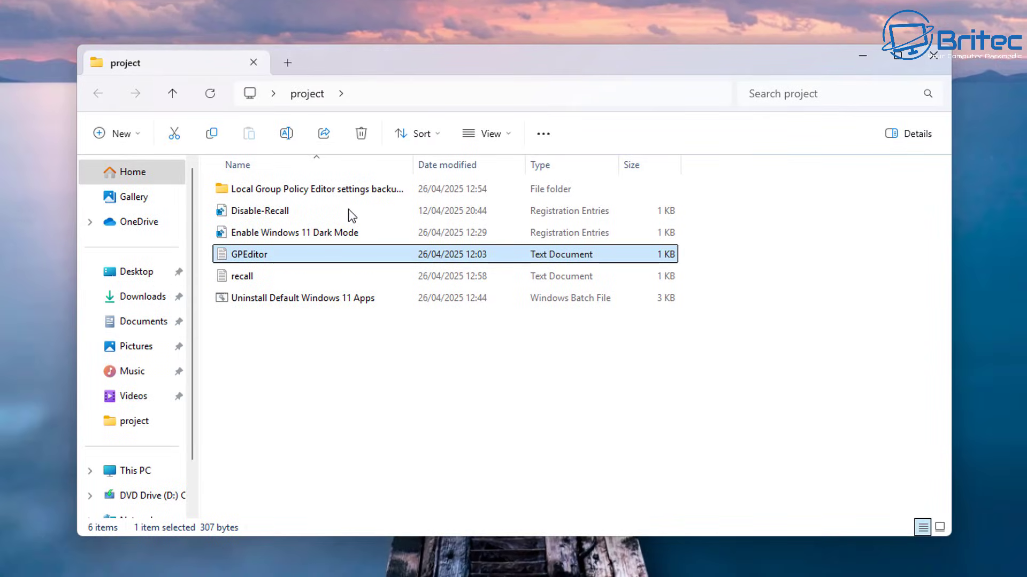
{"action": "left_click", "coordinate": [497, 135]}
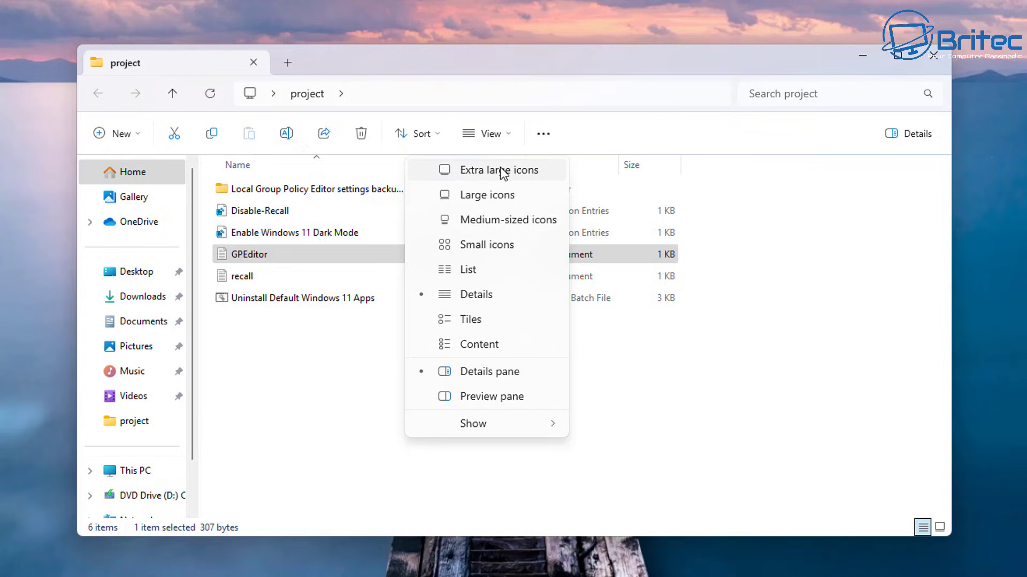
{"action": "left_click", "coordinate": [499, 169]}
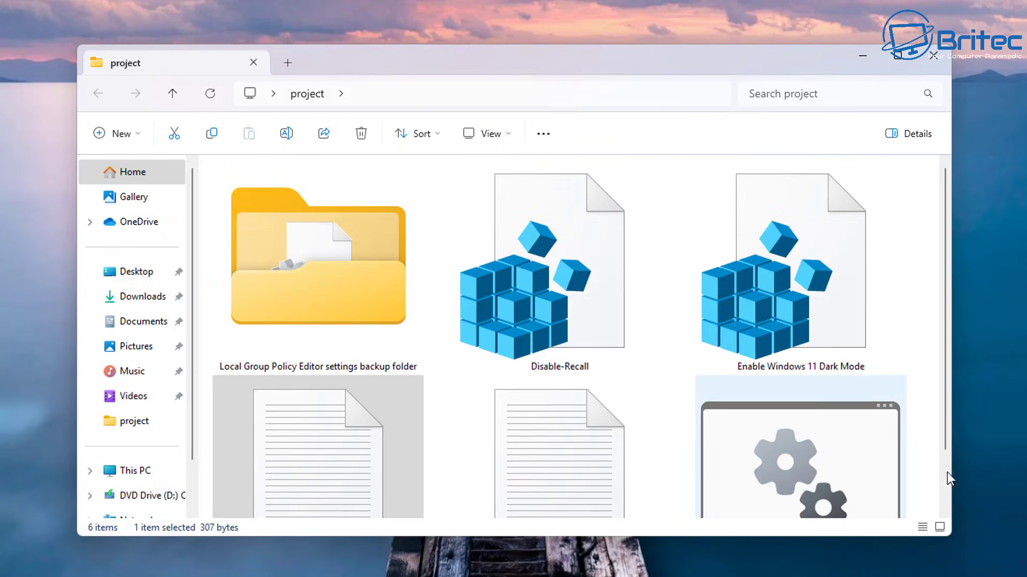
{"action": "left_click_drag", "start_coordinate": [951, 536], "coordinate": [1004, 576]}
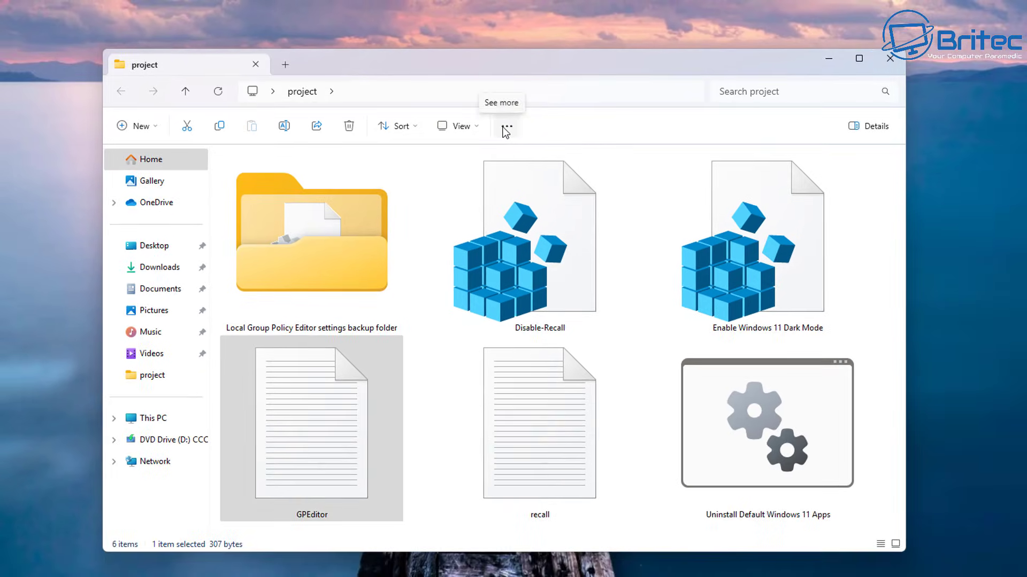
In Folder Options, show hidden files and stop hiding known file extensions
{"action": "left_click", "coordinate": [544, 134]}
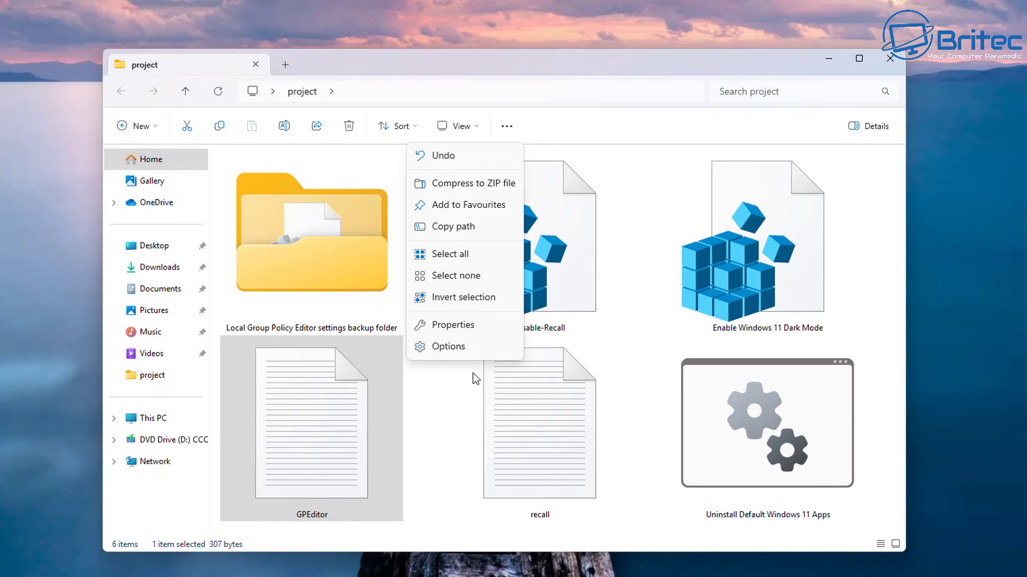
{"action": "left_click", "coordinate": [453, 346]}
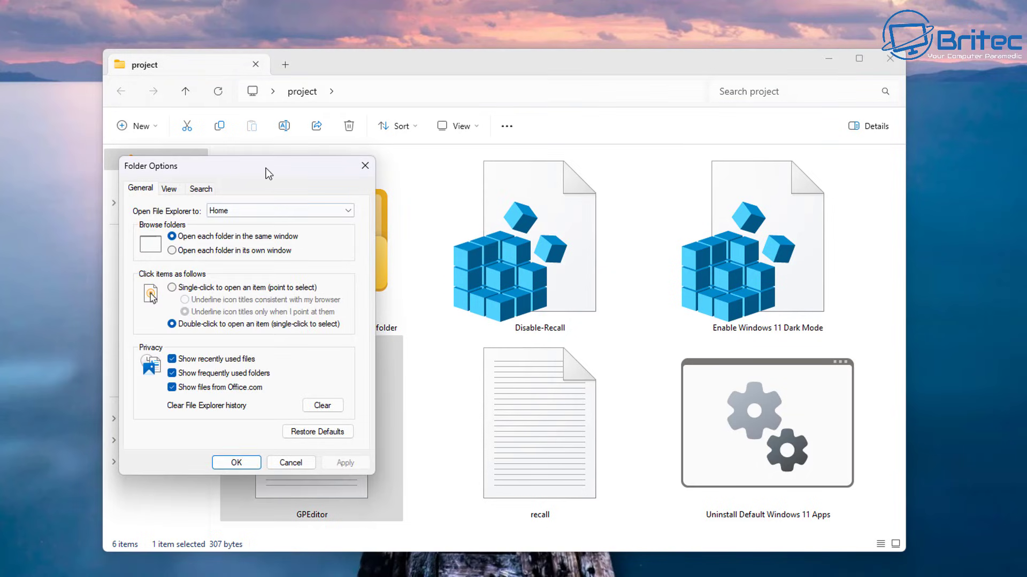
{"action": "left_click_drag", "start_coordinate": [262, 166], "coordinate": [522, 150]}
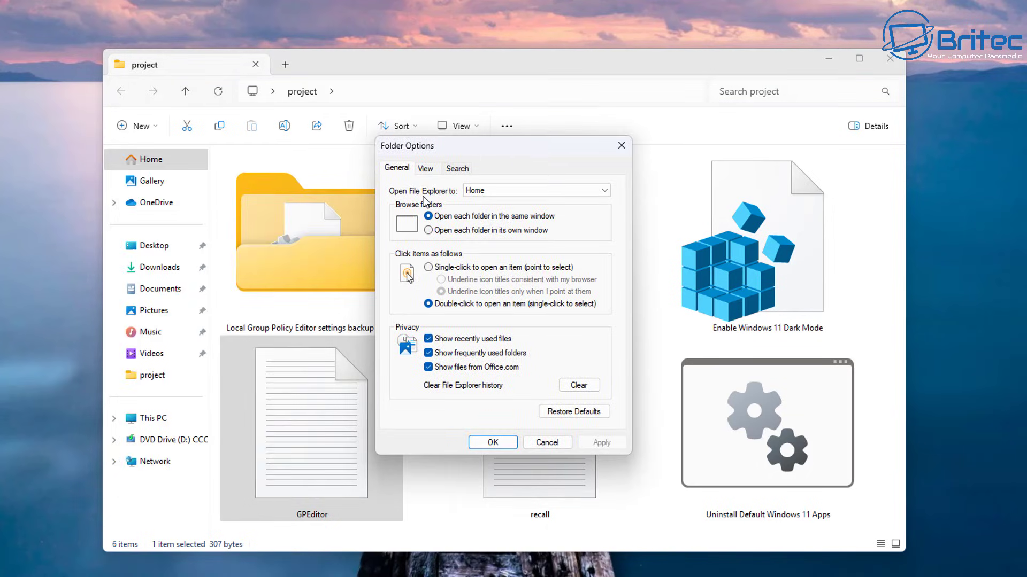
{"action": "left_click", "coordinate": [427, 169]}
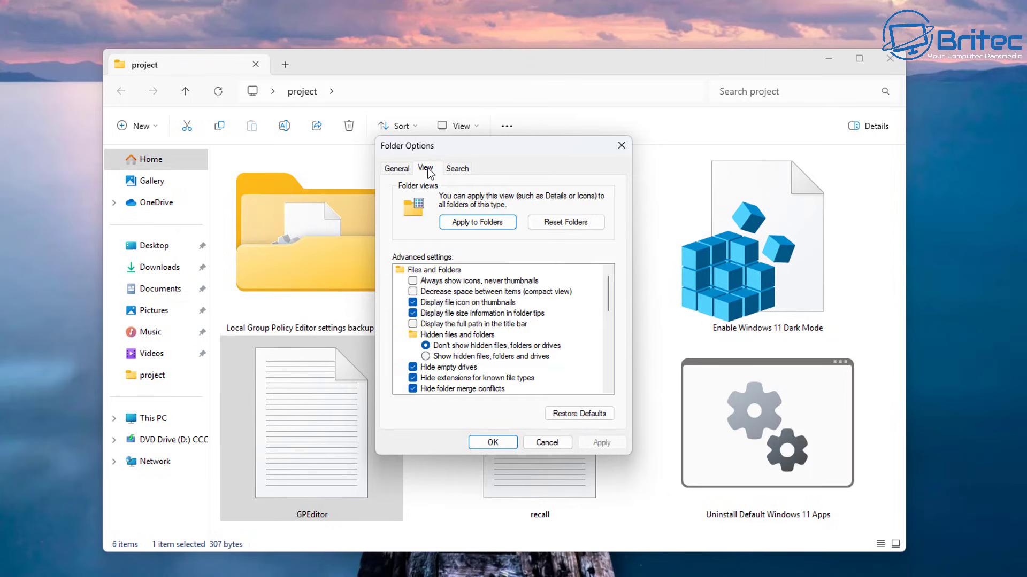
{"action": "left_click", "coordinate": [425, 356]}
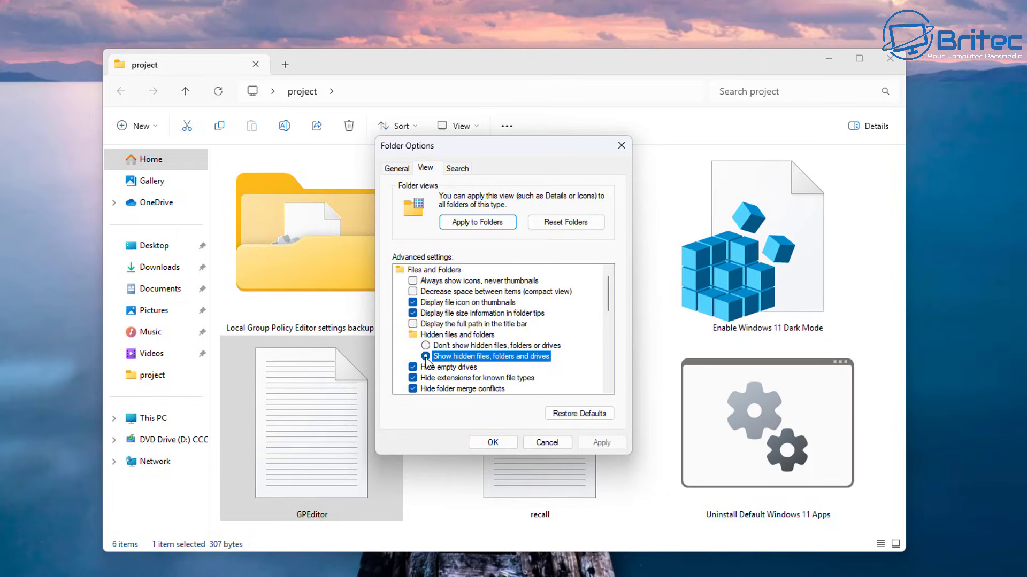
{"action": "left_click", "coordinate": [417, 380]}
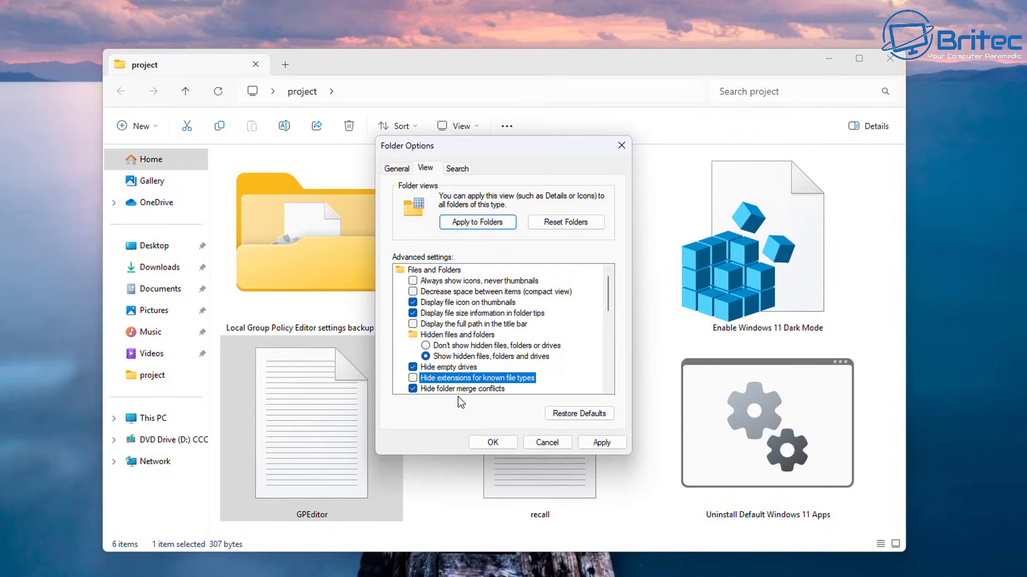
{"action": "left_click", "coordinate": [596, 443]}
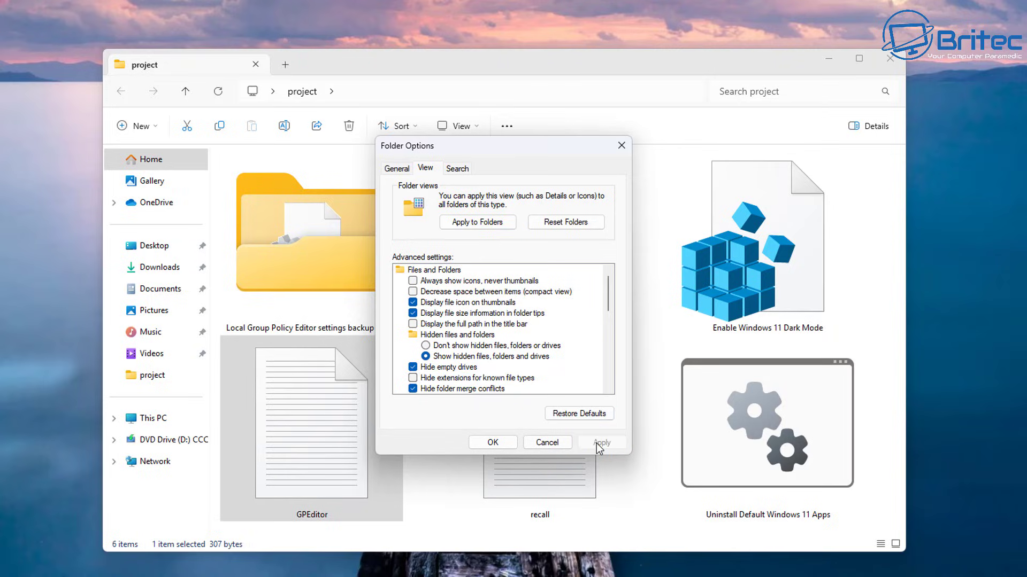
{"action": "left_click", "coordinate": [496, 448]}
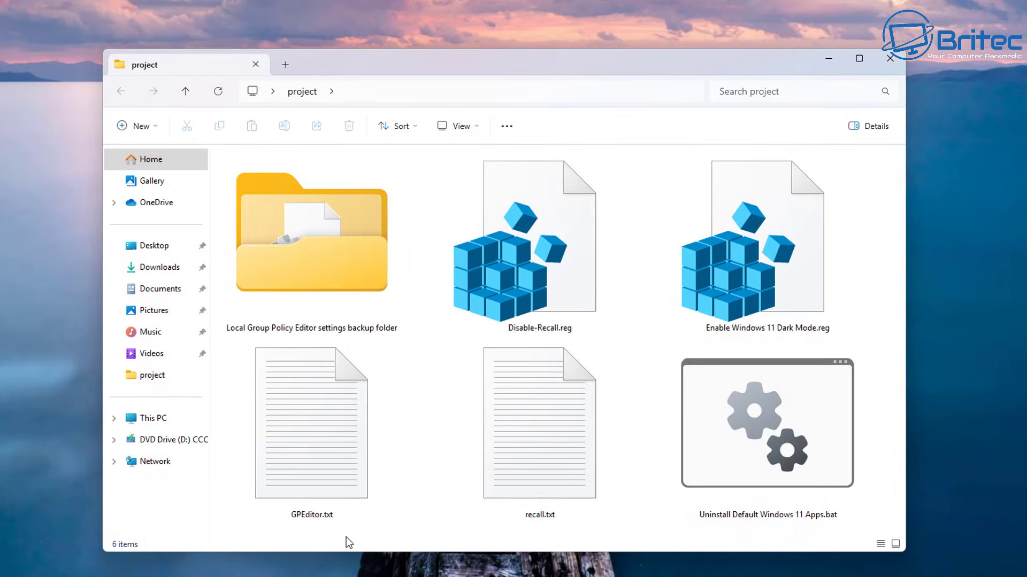
Rename GPEditor.txt to GPEditor.bat, accepting the extension change
{"action": "left_click", "coordinate": [306, 519]}
{"action": "right_click", "coordinate": [308, 518]}
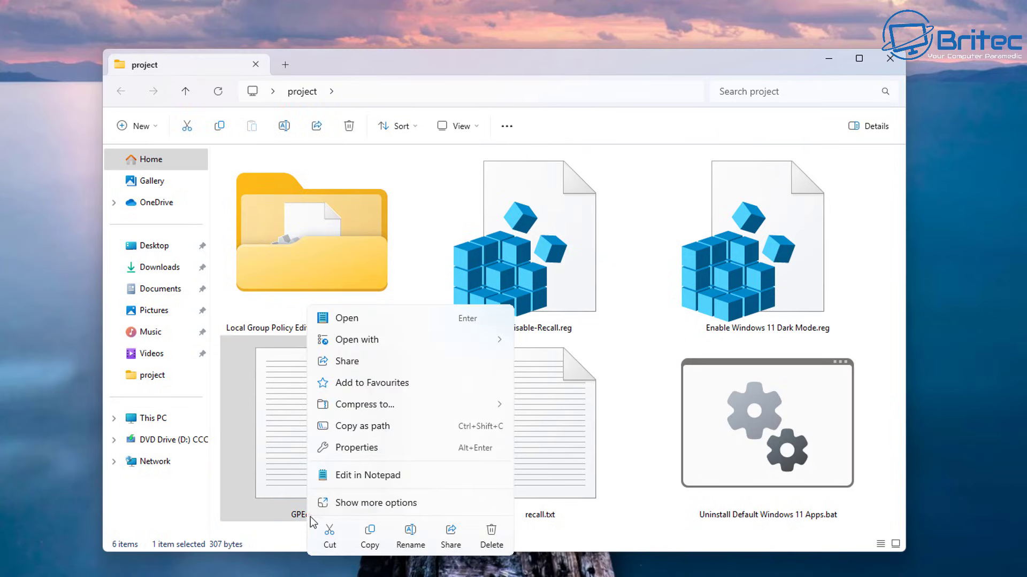
{"action": "left_click", "coordinate": [410, 543]}
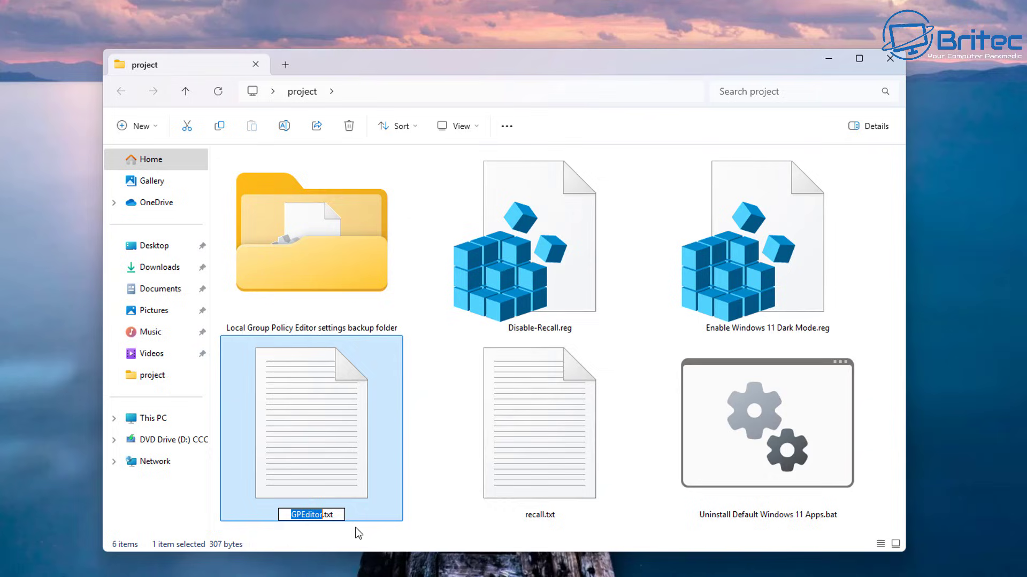
{"action": "left_click", "coordinate": [338, 516]}
{"action": "type", "text": "bat"}
{"action": "left_click", "coordinate": [330, 466]}
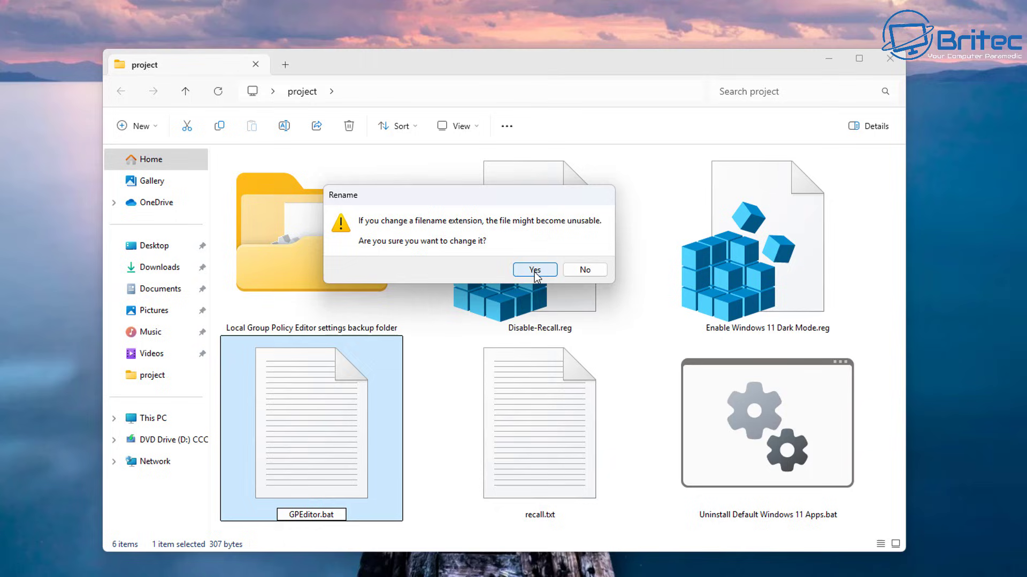
{"action": "left_click", "coordinate": [535, 270]}
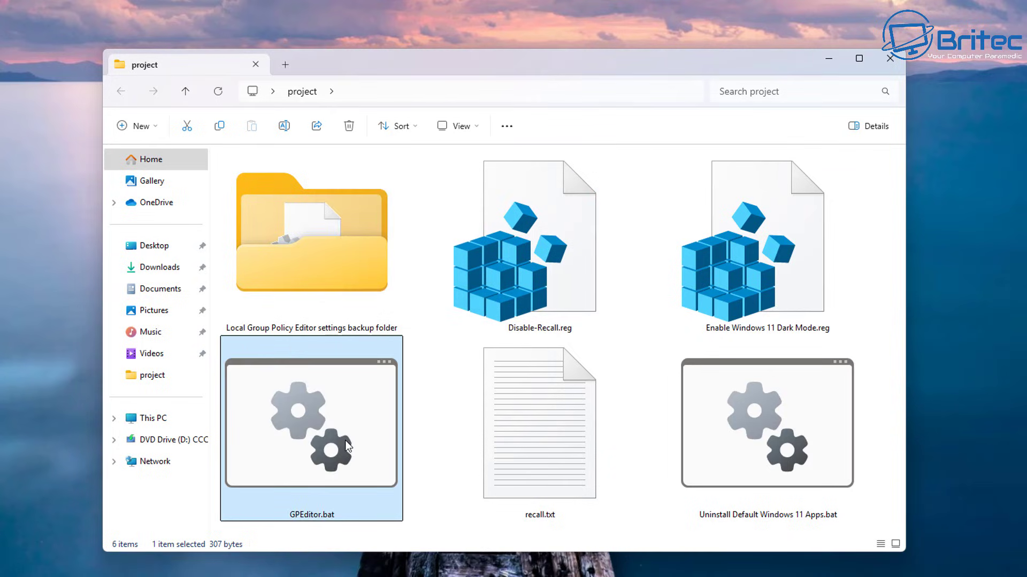
Copy GPEditor.bat's full path
{"action": "left_click", "coordinate": [434, 428]}
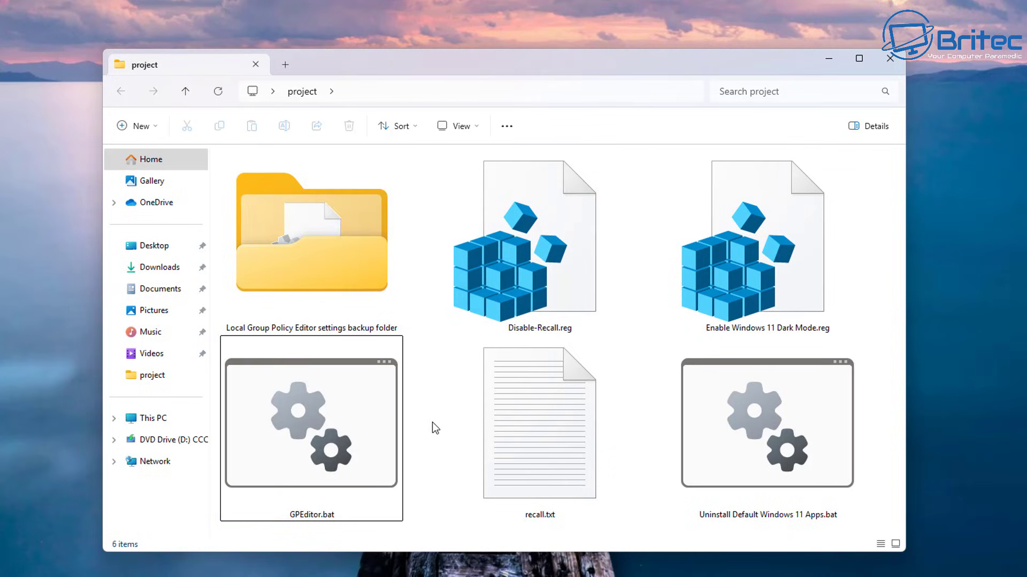
{"action": "right_click", "coordinate": [335, 426]}
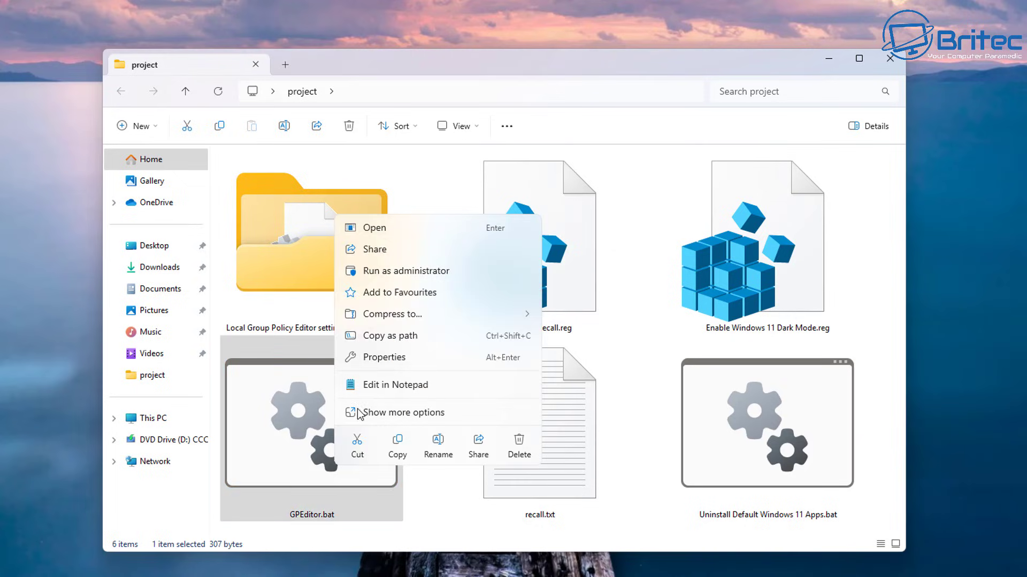
{"action": "left_click", "coordinate": [409, 338]}
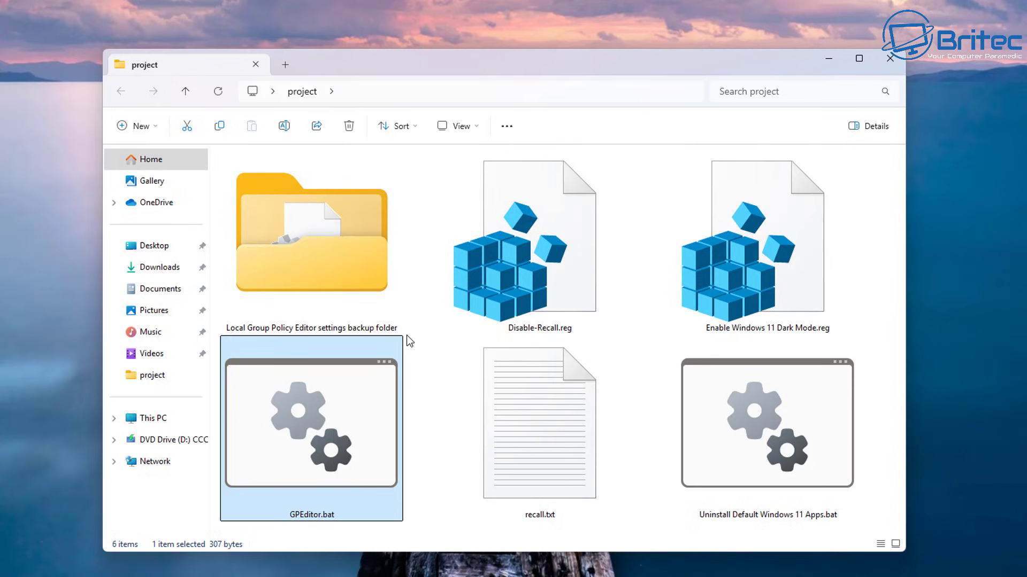
Minimise File Explorer and search Start for cmd
{"action": "left_click", "coordinate": [829, 60]}
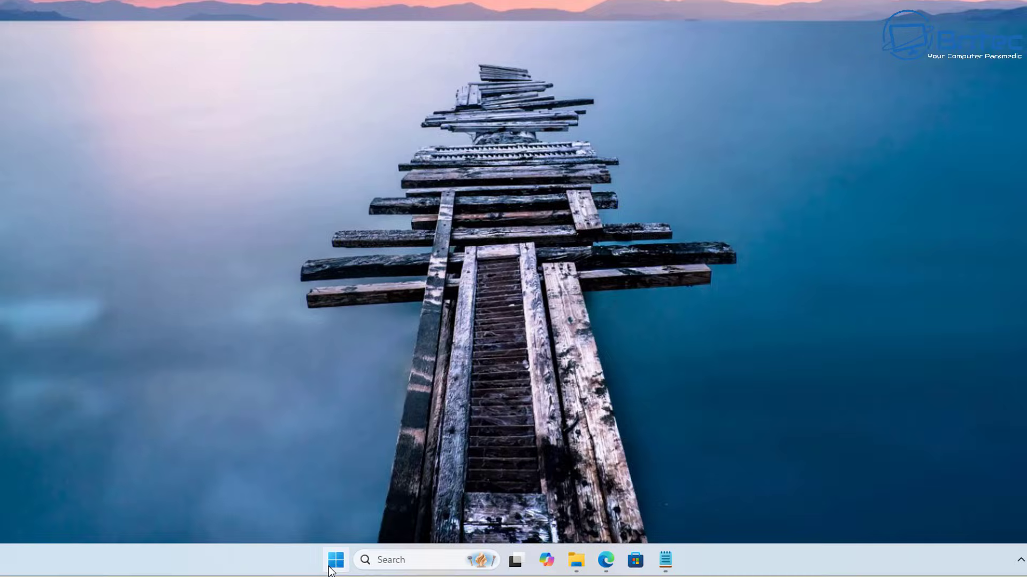
{"action": "left_click", "coordinate": [335, 561]}
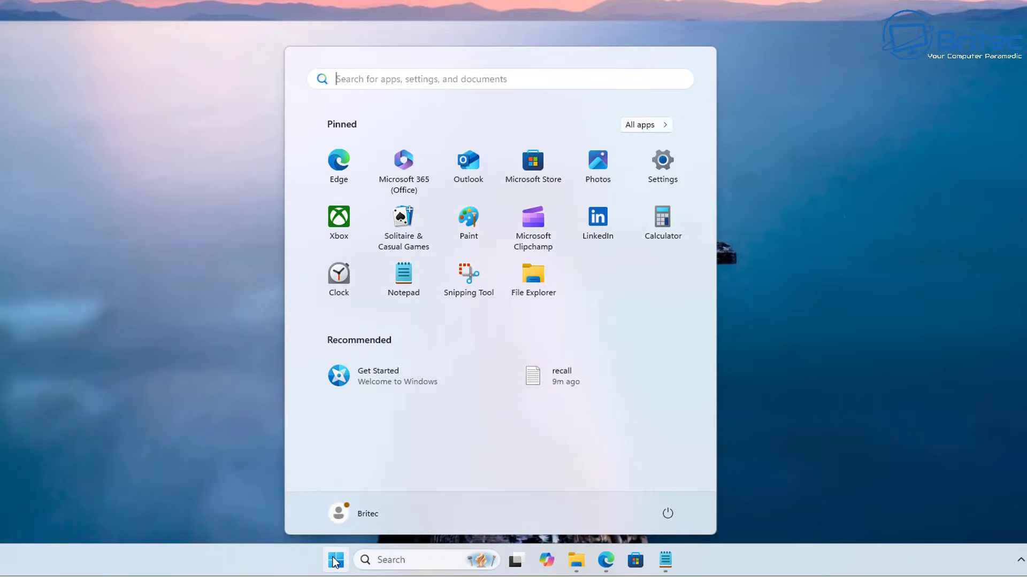
{"action": "type", "text": "cmd"}
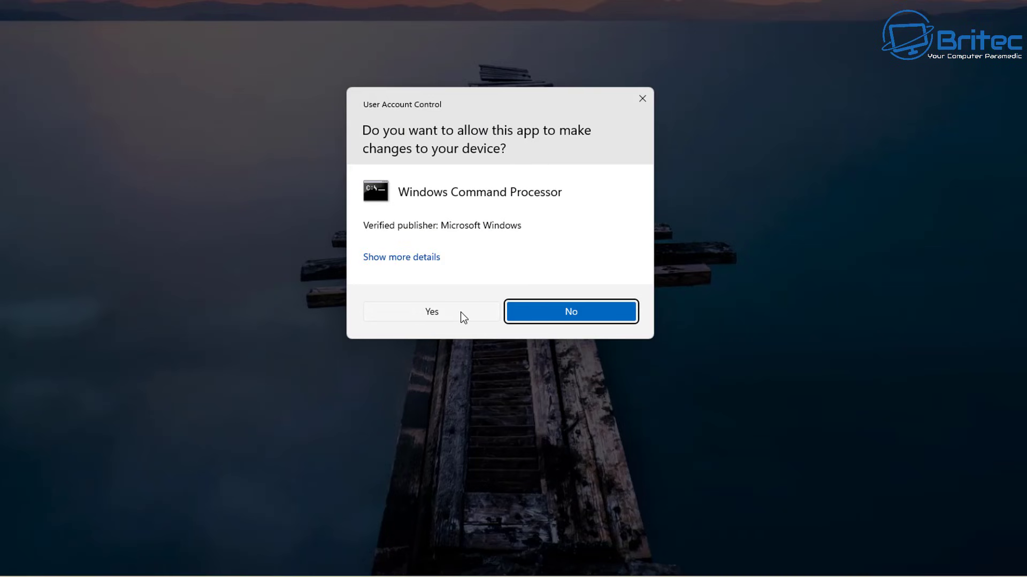
Allow Command Prompt as administrator and run the pasted GPEditor.bat path to install both packages
{"action": "left_click", "coordinate": [431, 312]}
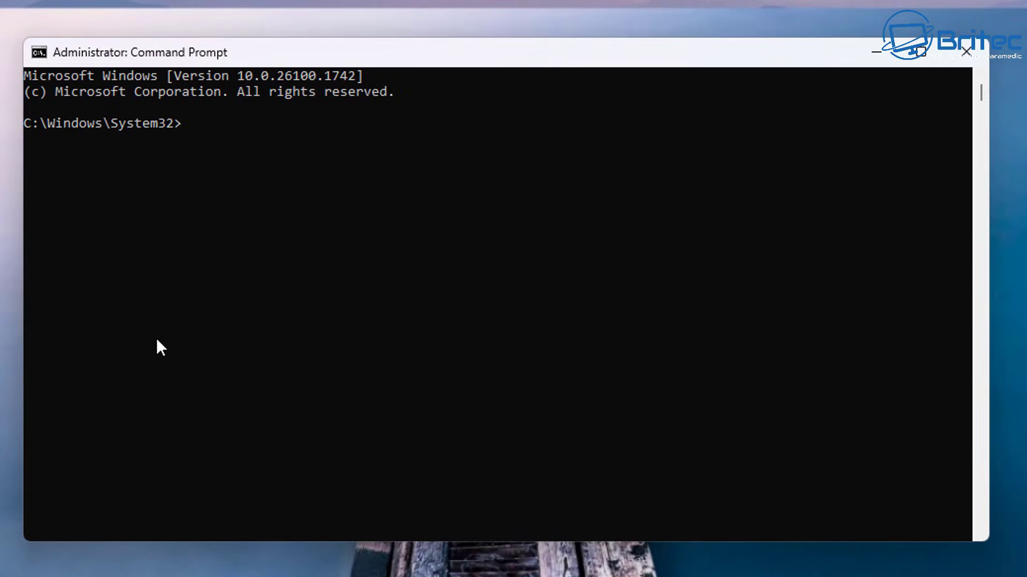
{"action": "type", "text": "\"C:\\Users\\Britec\\Desktop\\project\\GPEditor.bat\""}
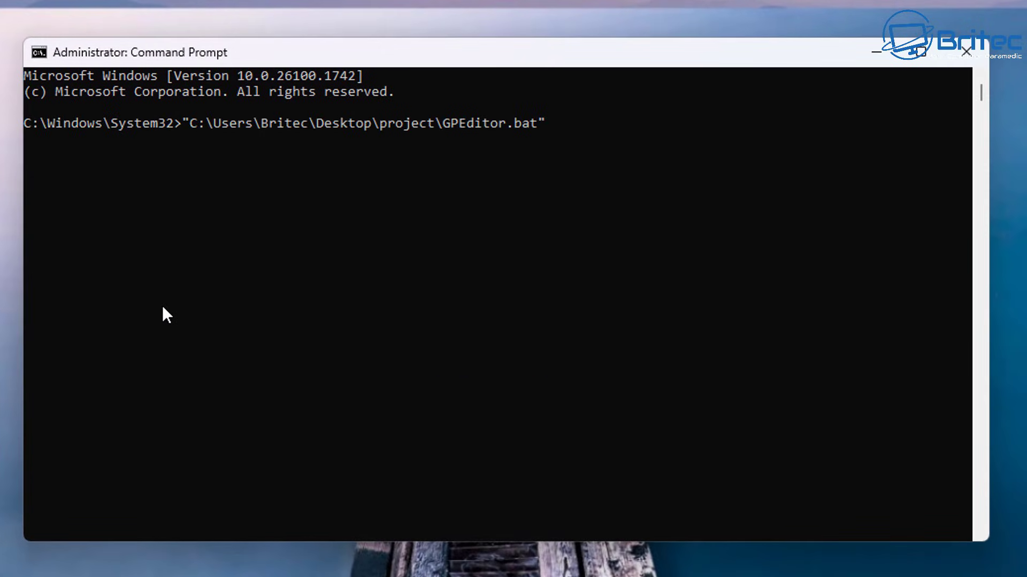
{"action": "key", "text": "Return"}
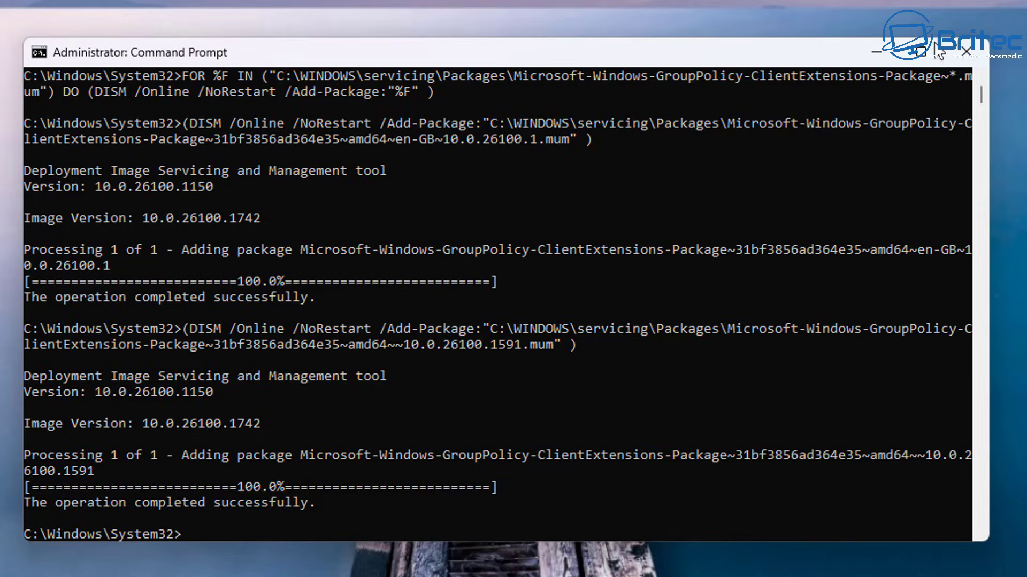
{"action": "mouse_move", "coordinate": [920, 51]}
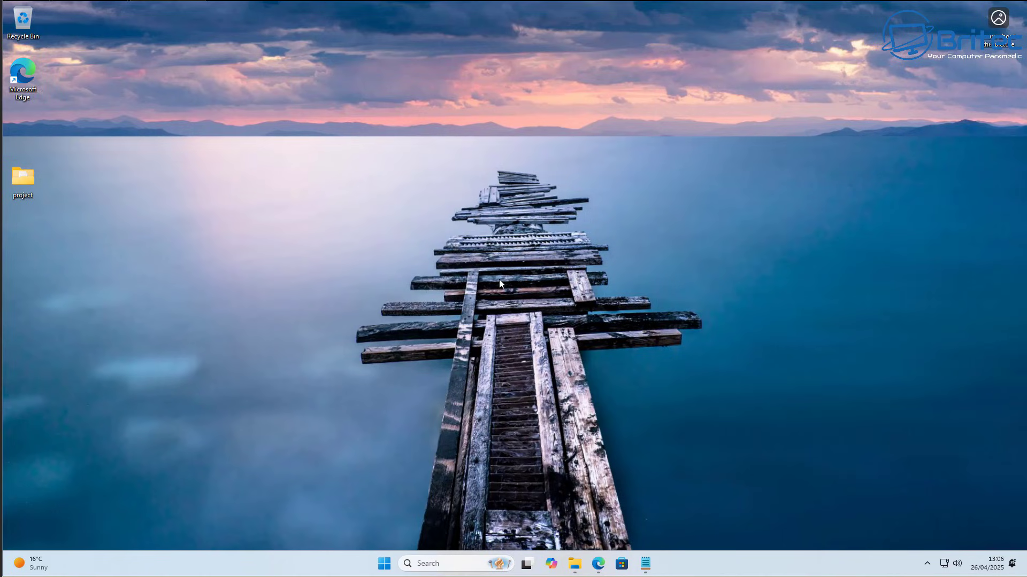
Launch gpedit.msc from Run and widen its tree showing Computer and User Configuration
{"action": "right_click", "coordinate": [385, 564]}
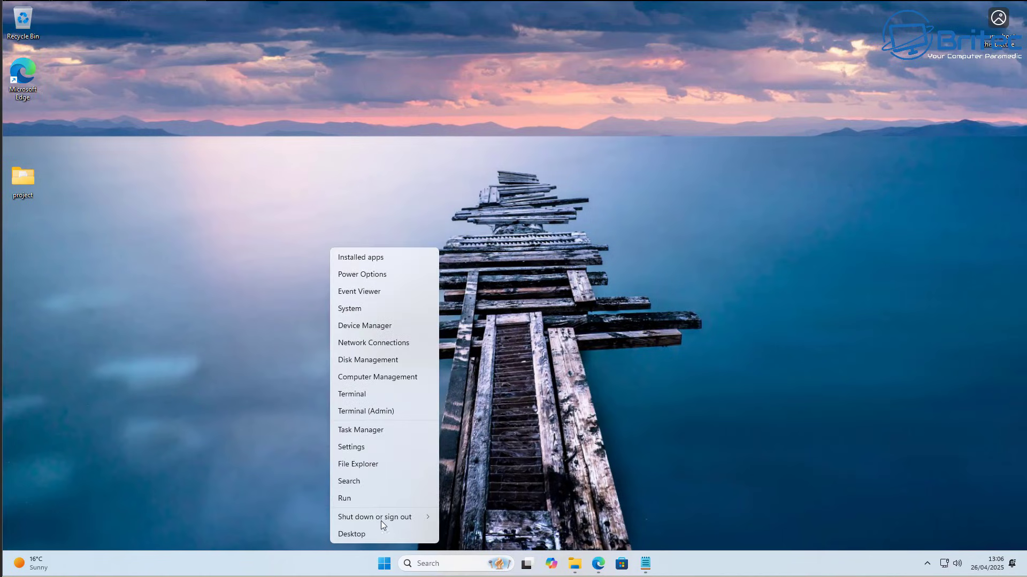
{"action": "left_click", "coordinate": [374, 499]}
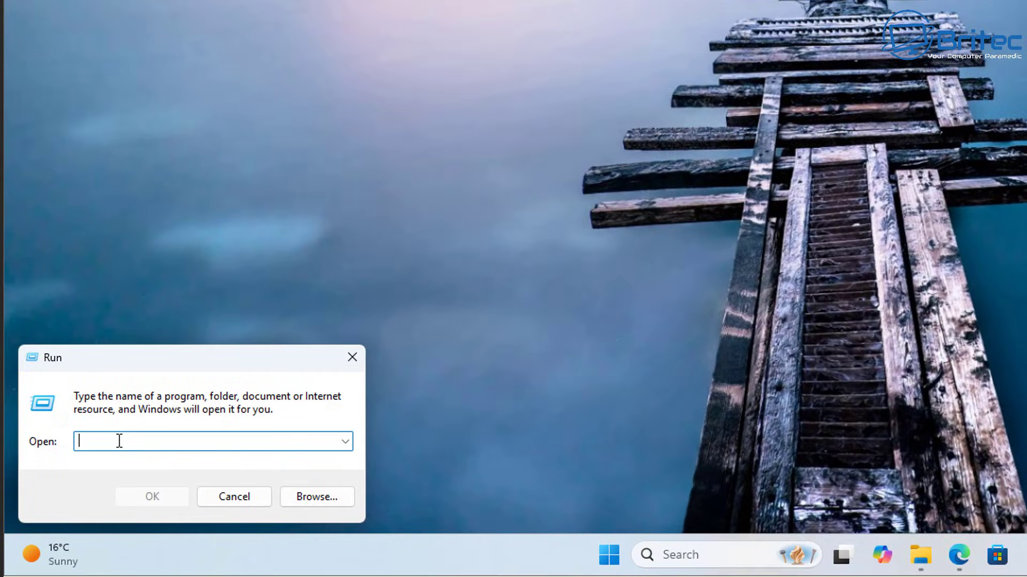
{"action": "type", "text": "gpedit.msc"}
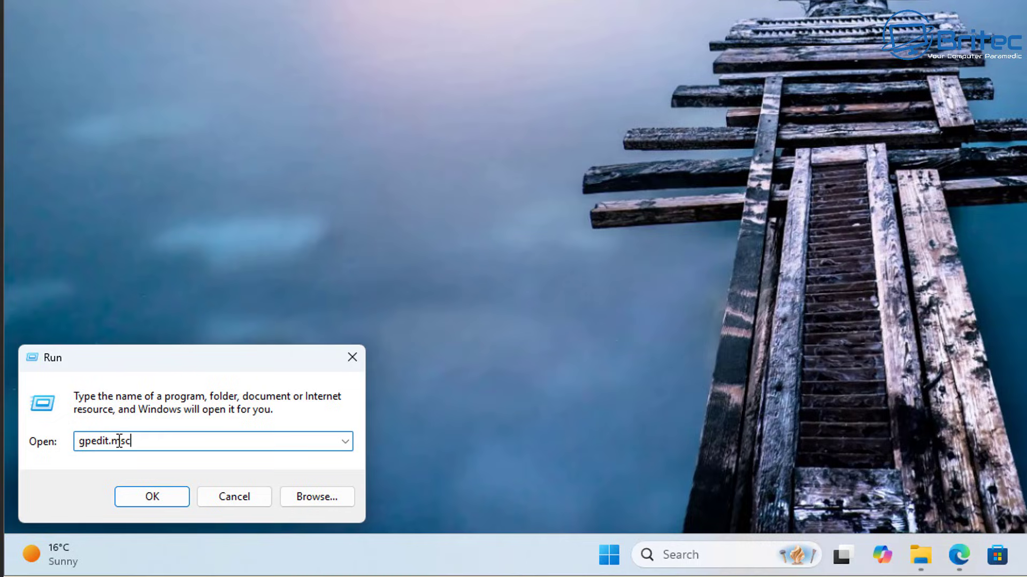
{"action": "key", "text": "Return"}
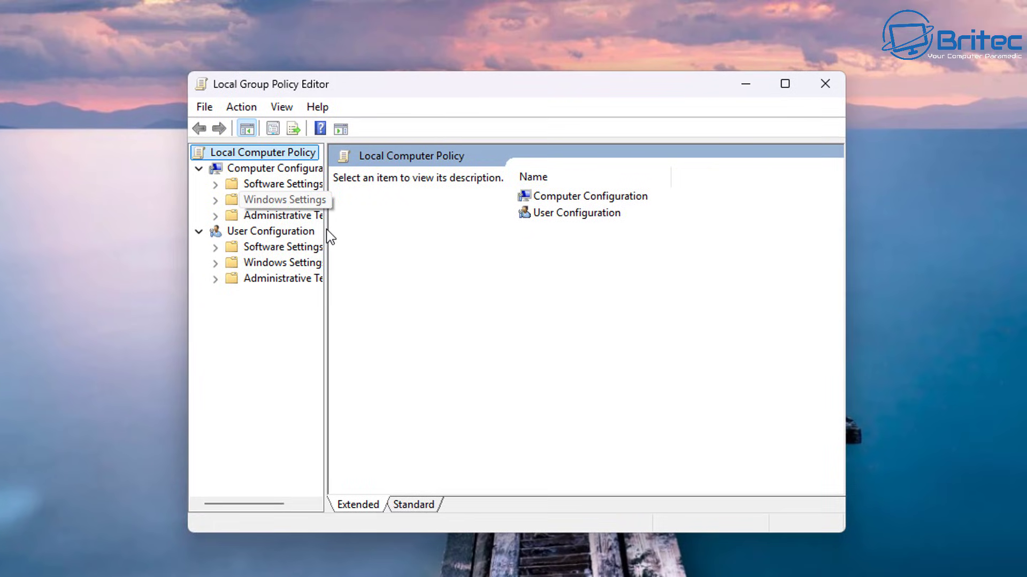
{"action": "left_click_drag", "start_coordinate": [326, 230], "coordinate": [391, 228]}
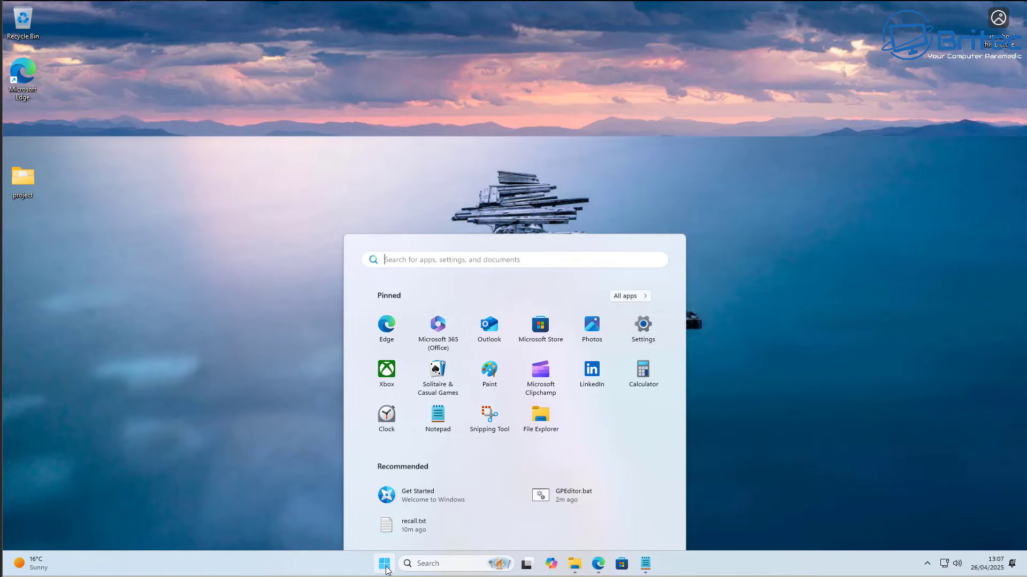
Replace the Start search 'gpo' with 'gpedit', showing GPEditor.bat as best match
{"action": "type", "text": "gpo"}
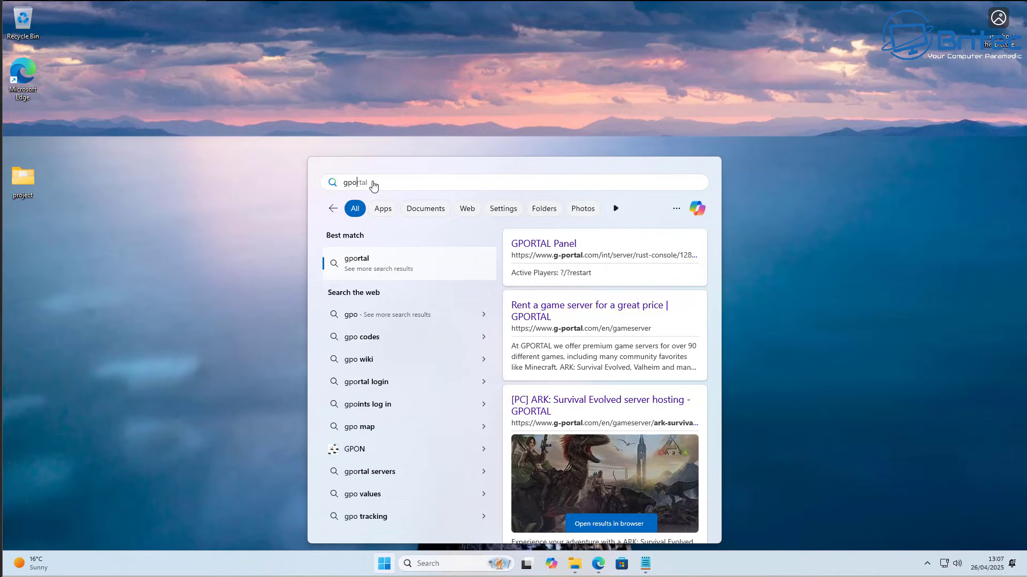
{"action": "double_click", "coordinate": [363, 182]}
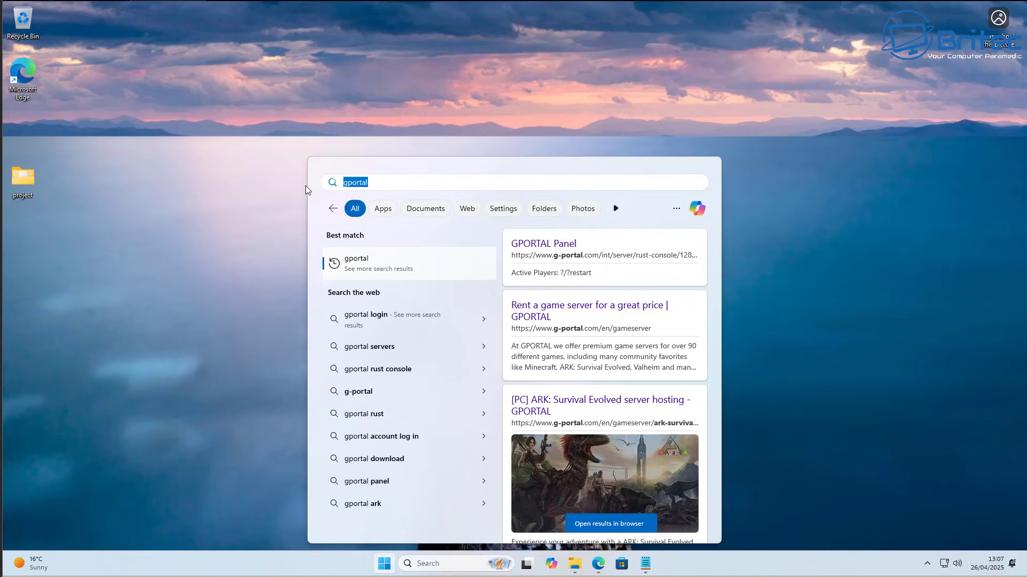
{"action": "type", "text": "gpedit"}
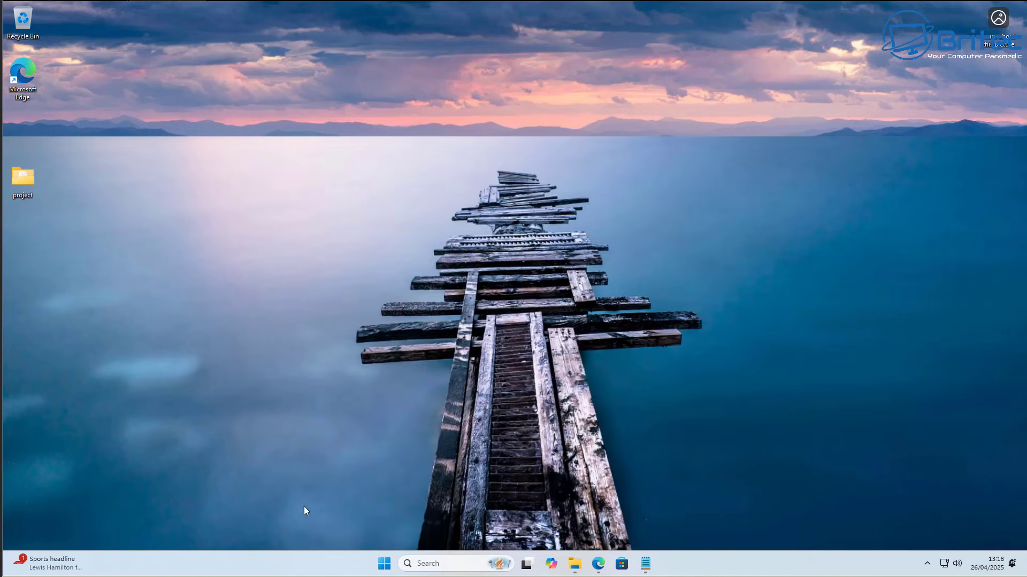
Reopen gpedit.msc from Run, then reposition, enlarge and widen the editor window
{"action": "right_click", "coordinate": [381, 565]}
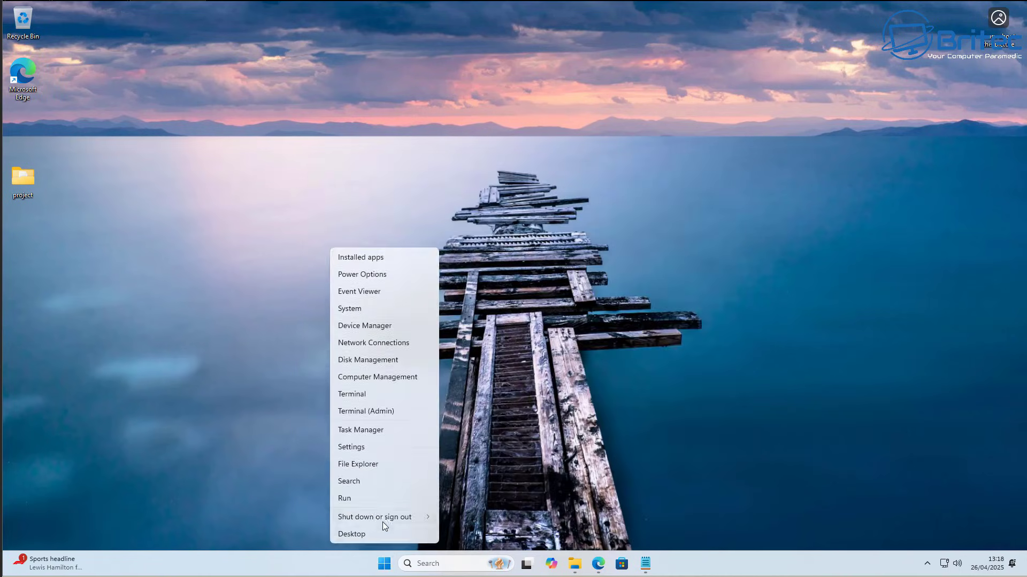
{"action": "left_click", "coordinate": [366, 499]}
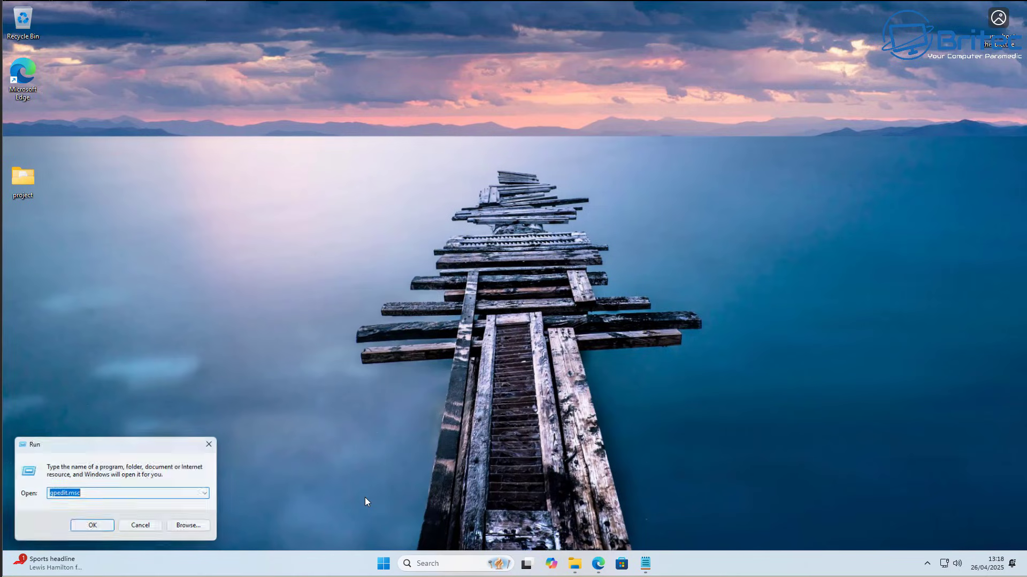
{"action": "left_click", "coordinate": [94, 528]}
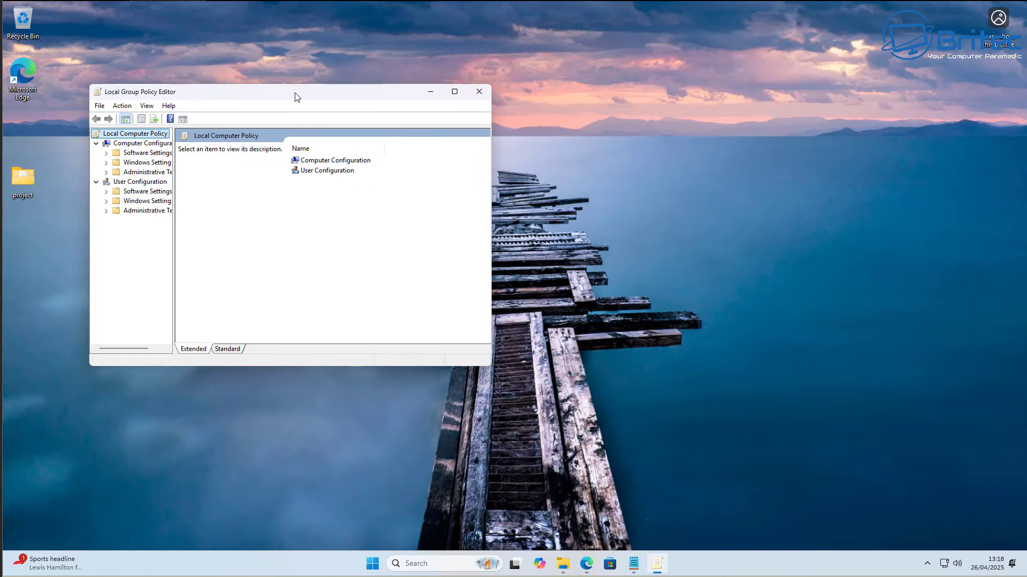
{"action": "left_click_drag", "start_coordinate": [295, 97], "coordinate": [479, 111]}
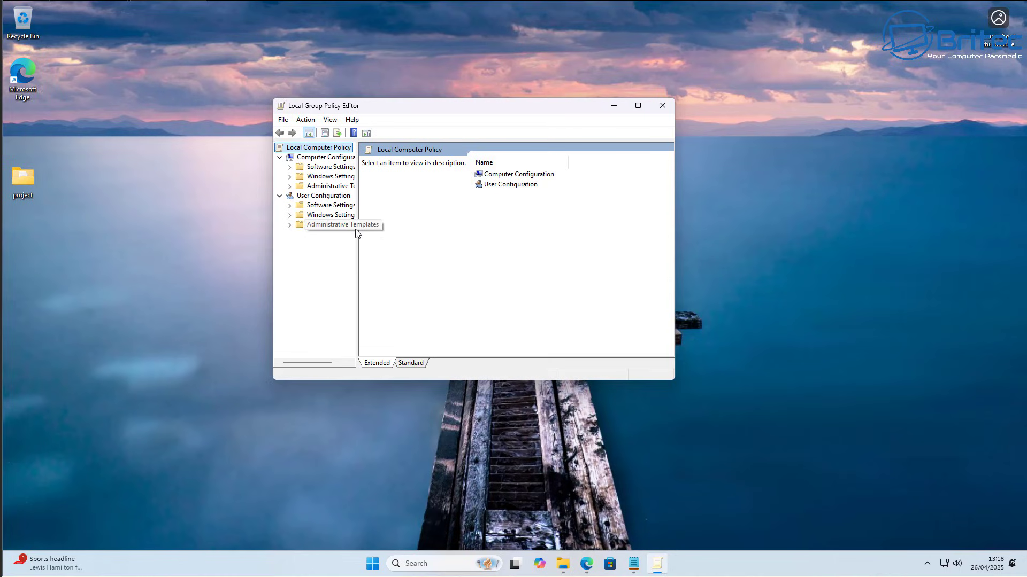
{"action": "left_click_drag", "start_coordinate": [358, 233], "coordinate": [385, 234]}
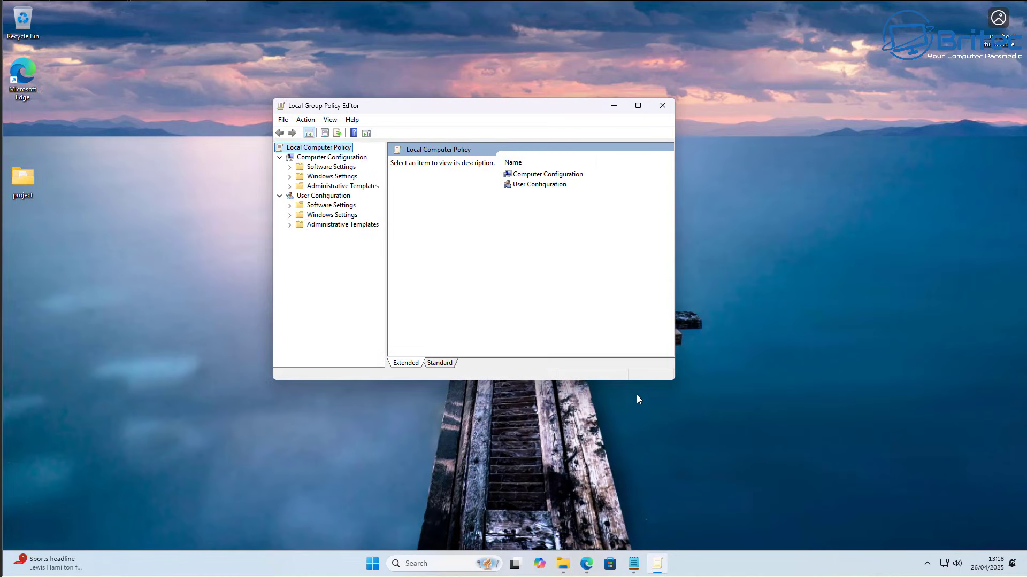
{"action": "left_click_drag", "start_coordinate": [673, 381], "coordinate": [911, 495]}
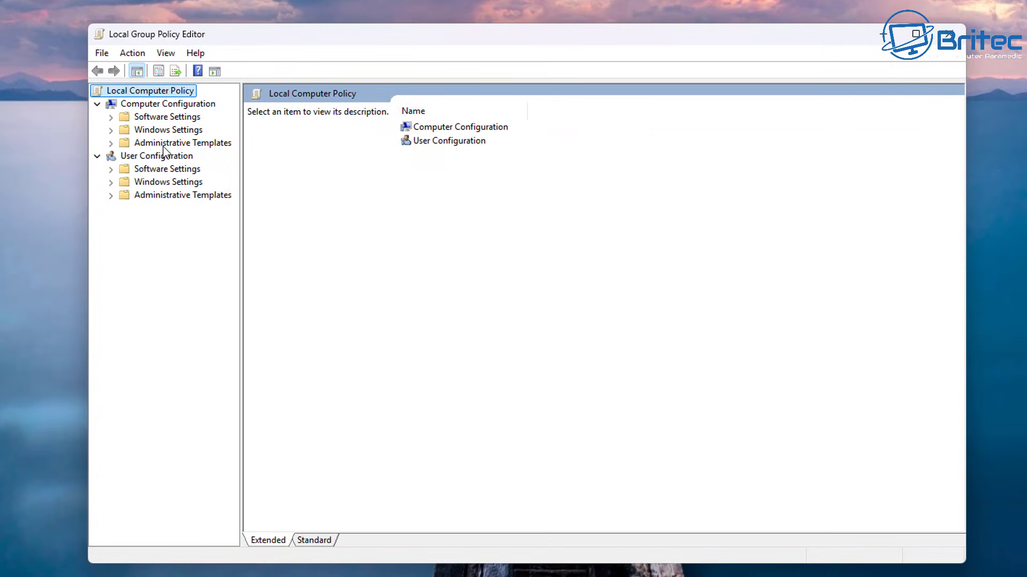
Navigate to Administrative Templates > Windows Components > App Privacy and select Let Windows apps access location
{"action": "left_click", "coordinate": [300, 177]}
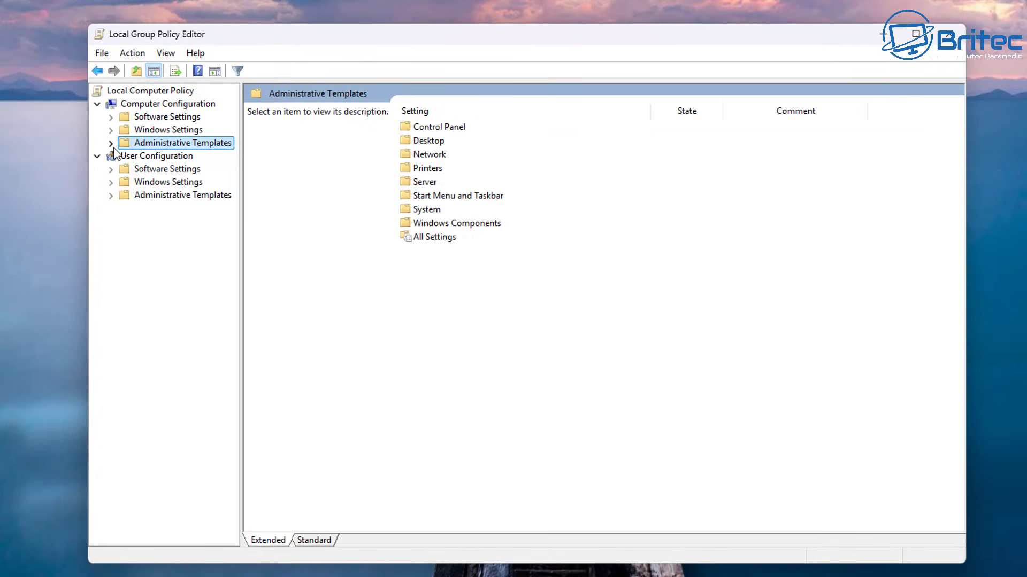
{"action": "left_click", "coordinate": [111, 143]}
{"action": "left_click", "coordinate": [180, 247]}
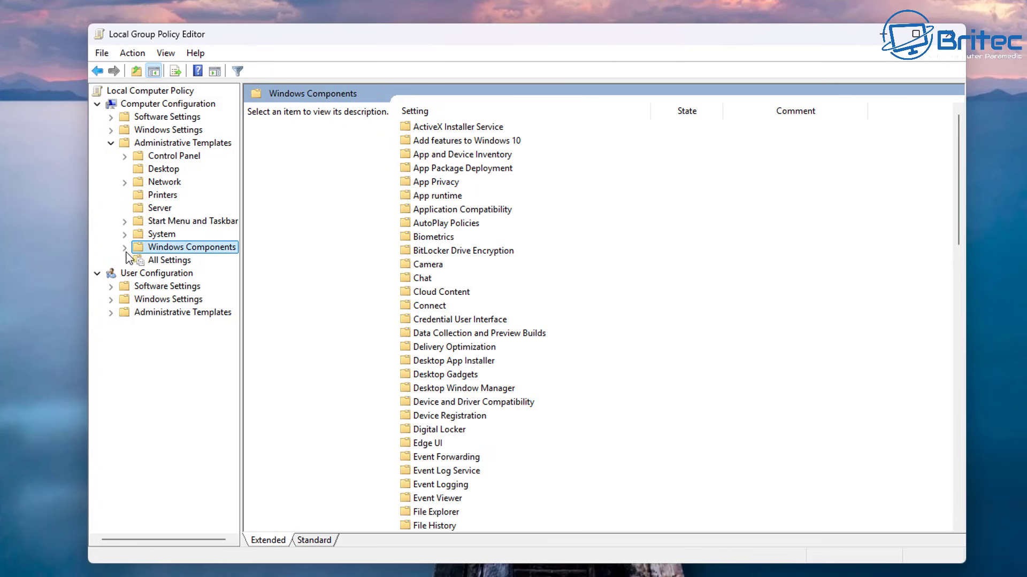
{"action": "left_click", "coordinate": [124, 248]}
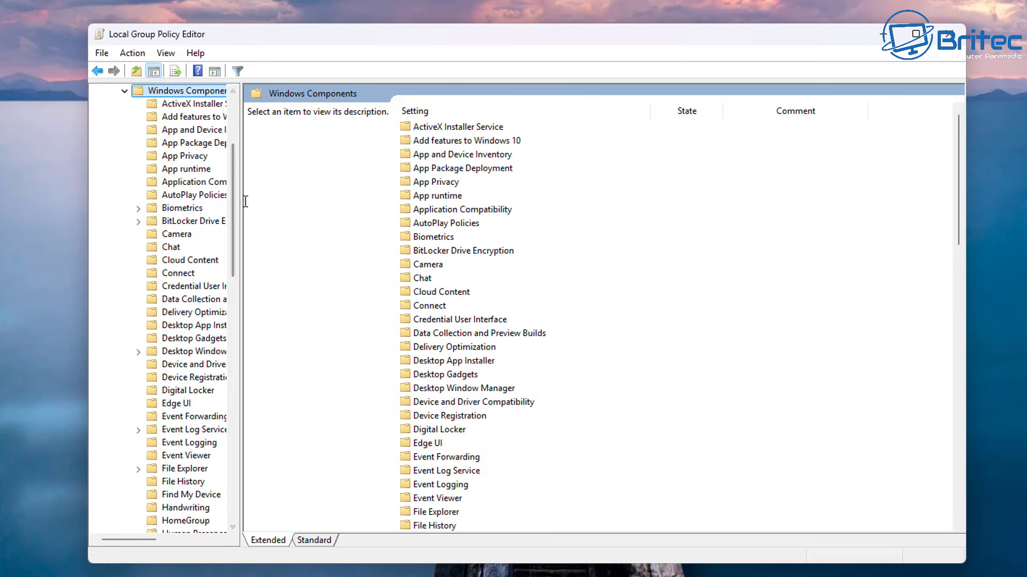
{"action": "left_click_drag", "start_coordinate": [240, 205], "coordinate": [335, 207]}
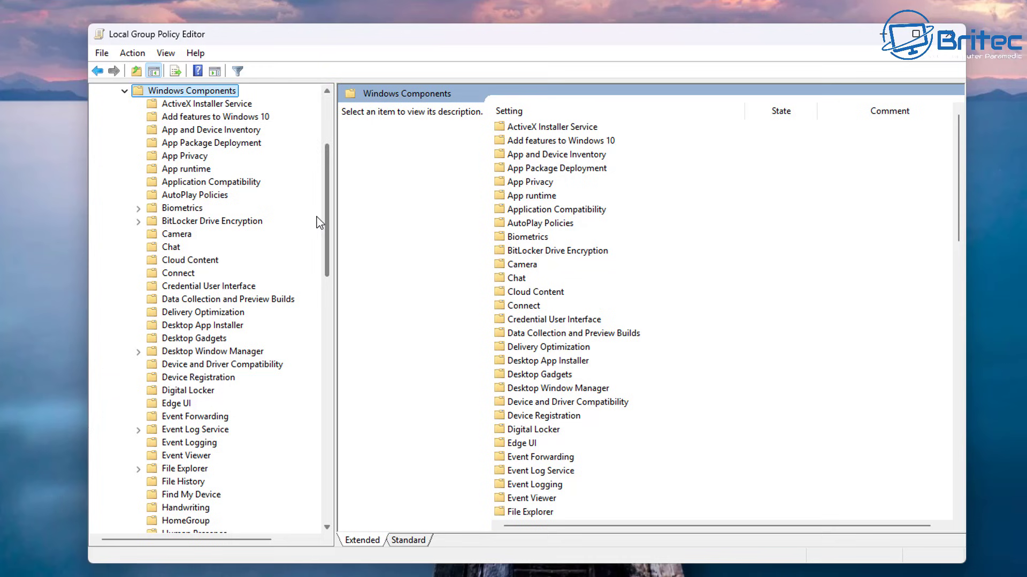
{"action": "left_click", "coordinate": [193, 156]}
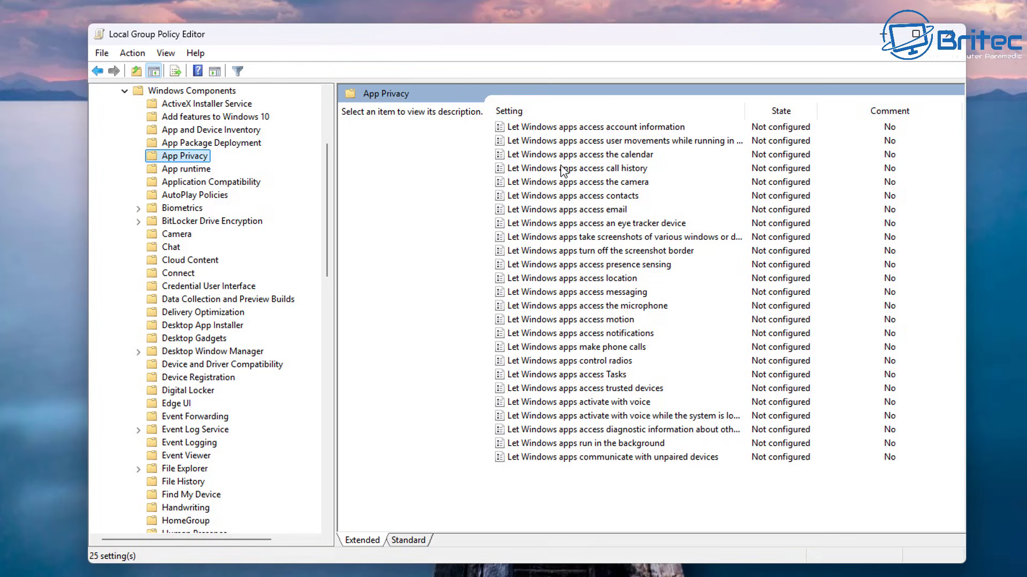
{"action": "left_click", "coordinate": [592, 279]}
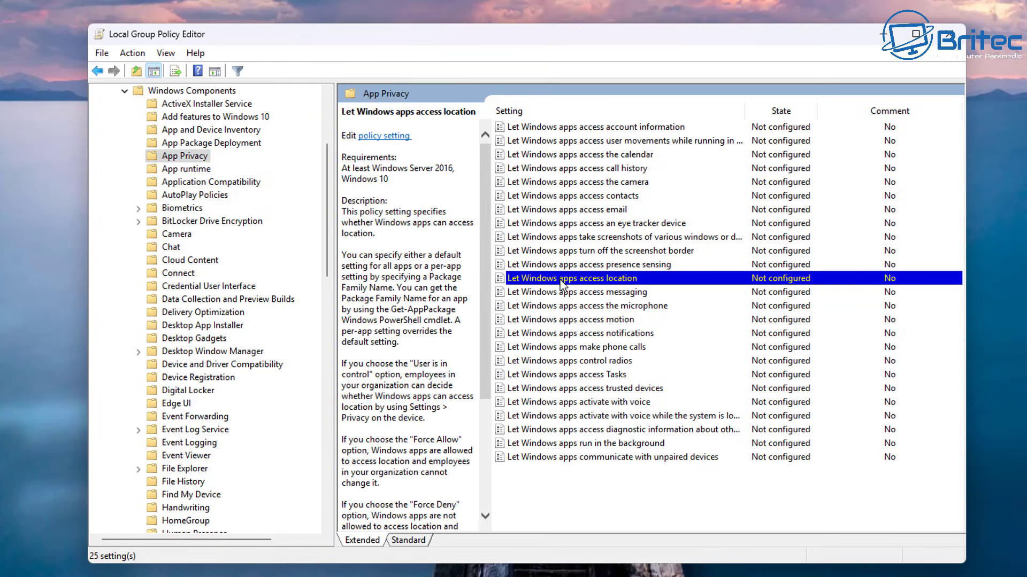
Enable 'Let Windows apps access location' with Force Deny as the default for all apps, then apply
{"action": "double_click", "coordinate": [571, 280]}
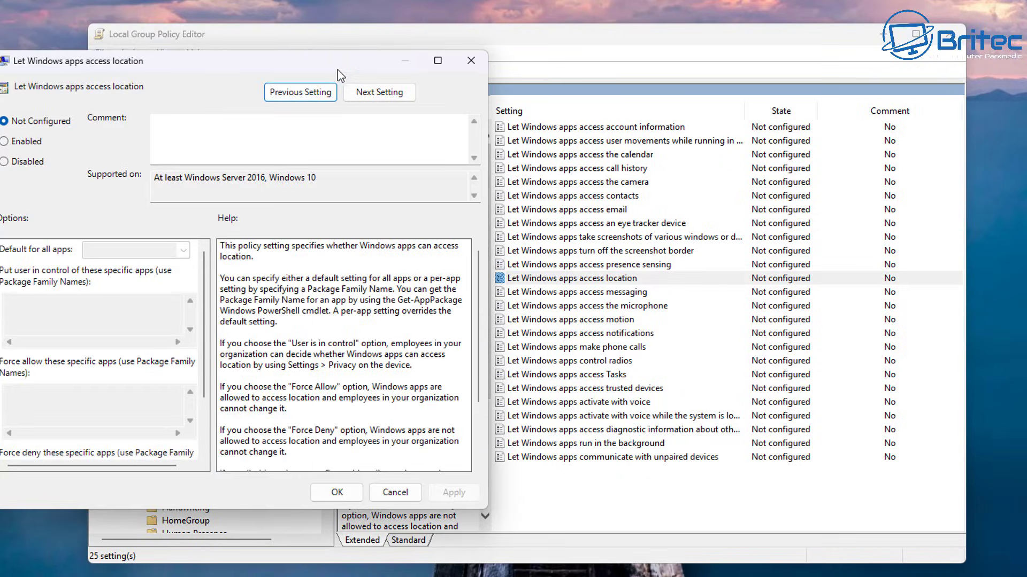
{"action": "left_click_drag", "start_coordinate": [309, 56], "coordinate": [572, 78]}
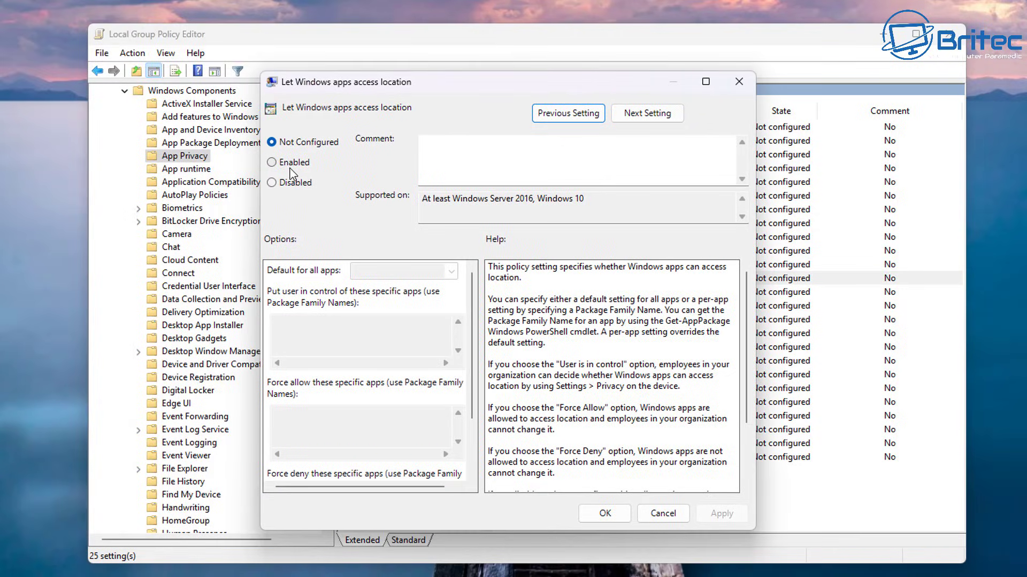
{"action": "left_click", "coordinate": [273, 162]}
{"action": "left_click", "coordinate": [412, 270]}
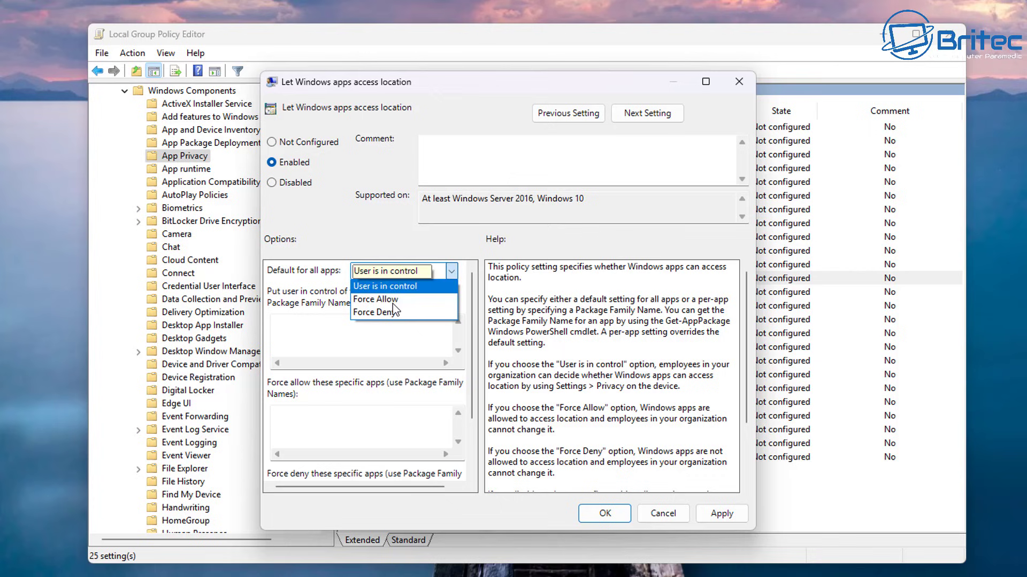
{"action": "left_click", "coordinate": [381, 315]}
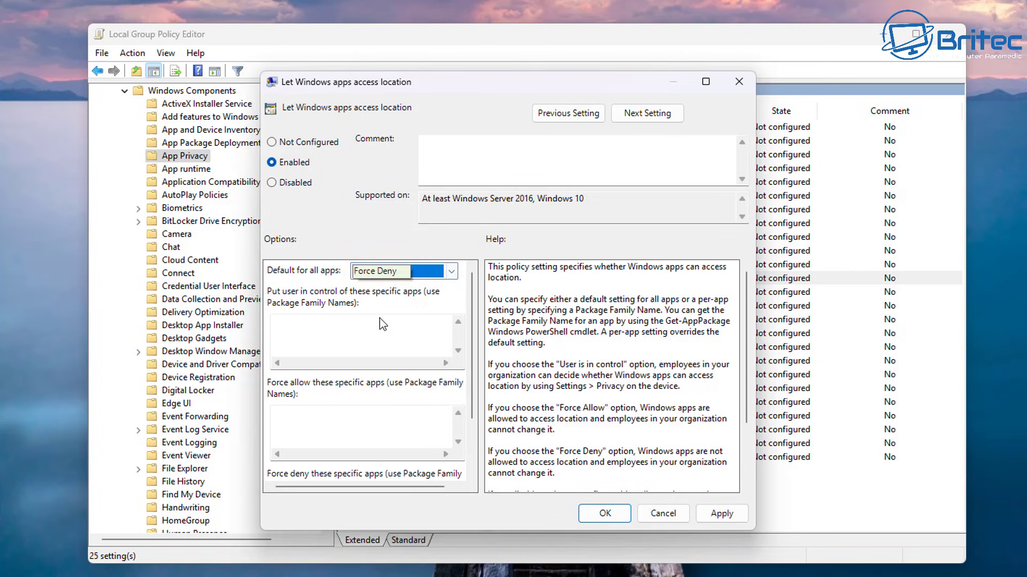
{"action": "left_click", "coordinate": [722, 513]}
{"action": "left_click", "coordinate": [598, 514]}
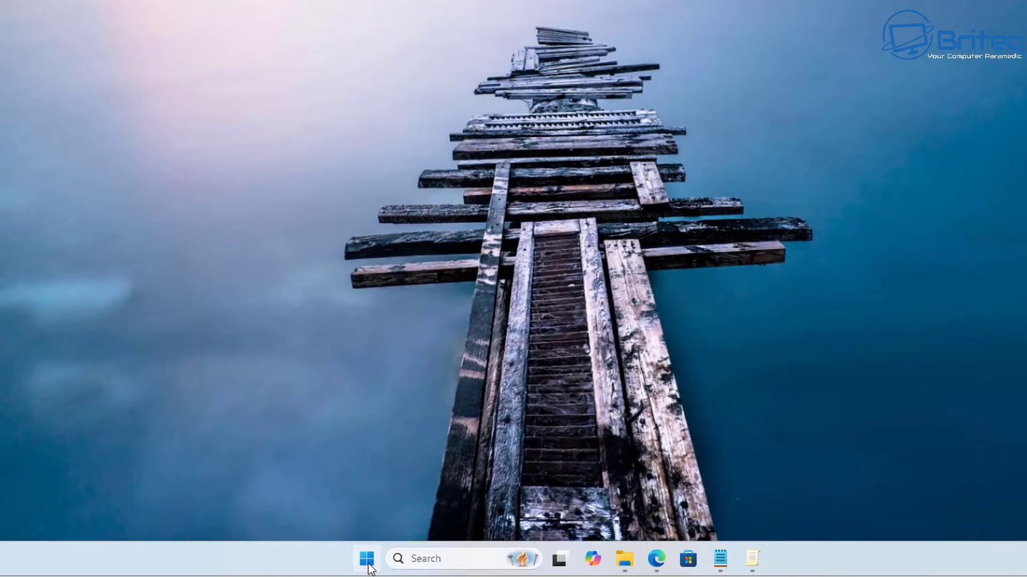
{"action": "left_click", "coordinate": [367, 559]}
{"action": "left_click", "coordinate": [725, 141]}
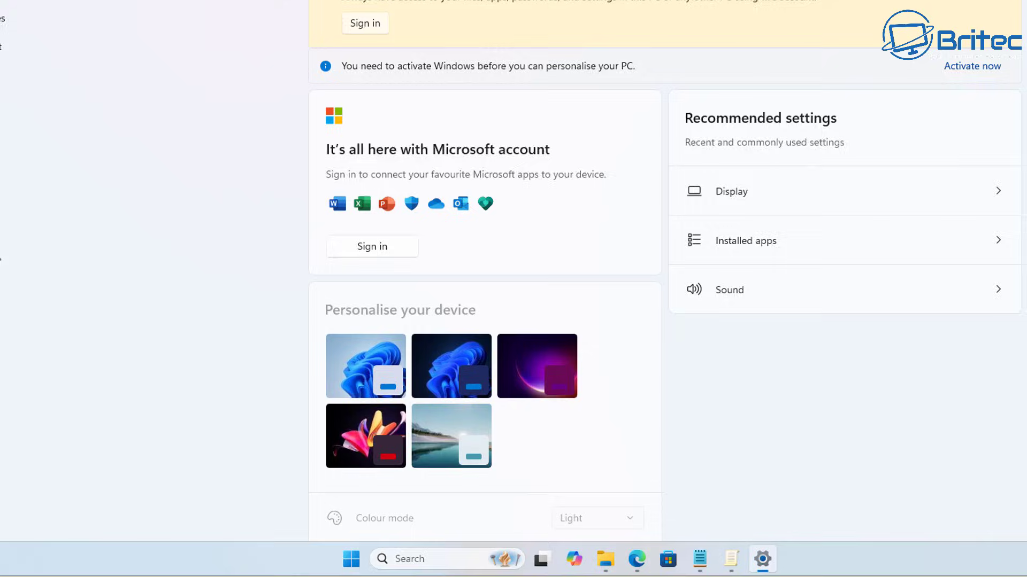
{"action": "left_click", "coordinate": [76, 333]}
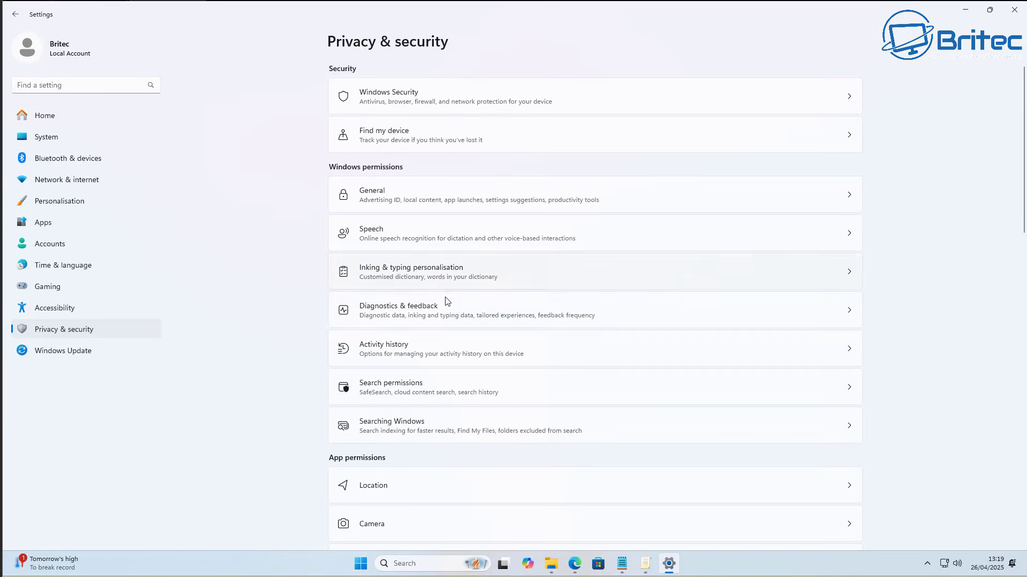
{"action": "left_click", "coordinate": [443, 488]}
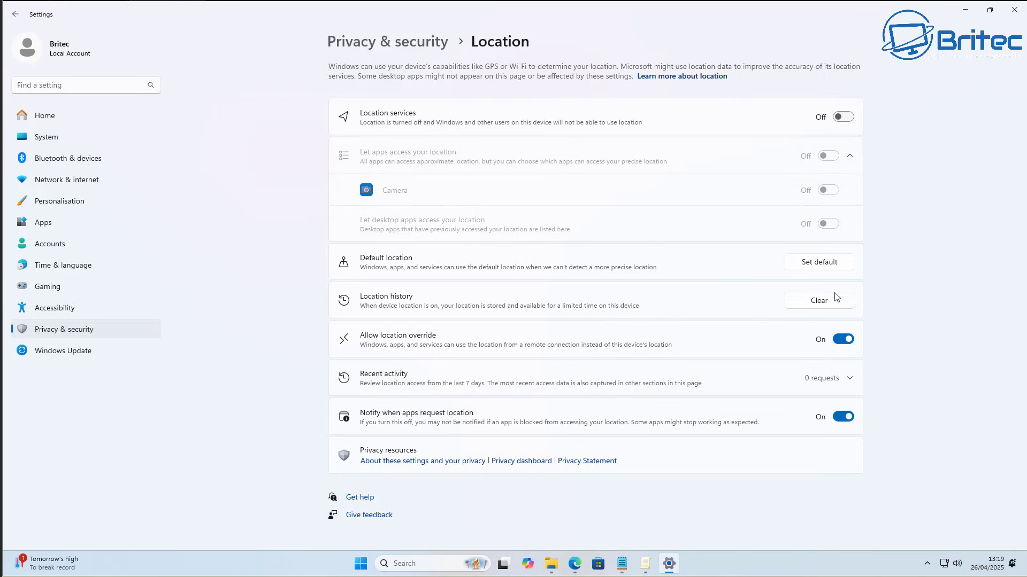
{"action": "left_click", "coordinate": [1015, 9]}
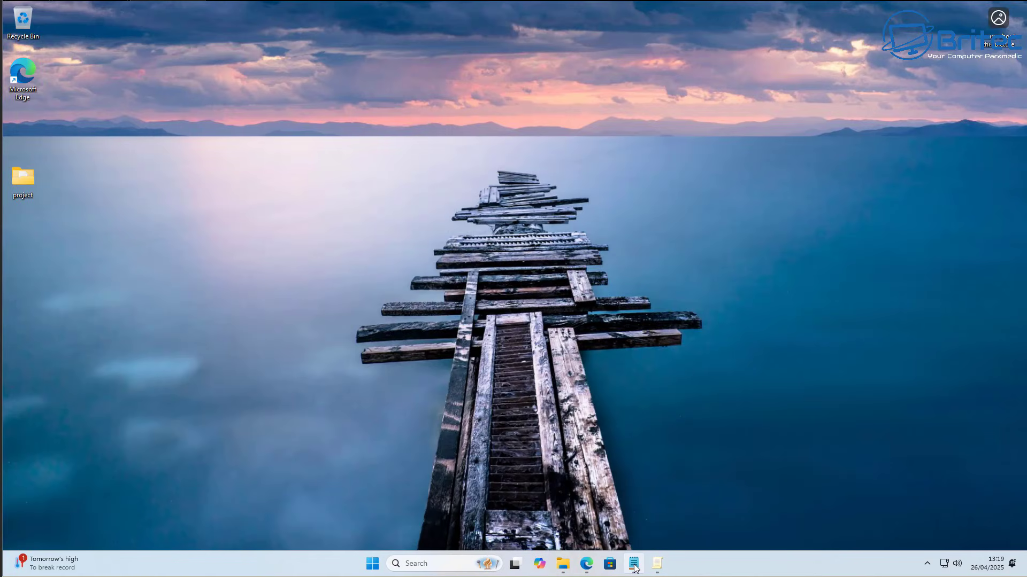
Launch Command Prompt as administrator and place it over the Group Policy Editor
{"action": "mouse_move", "coordinate": [662, 568]}
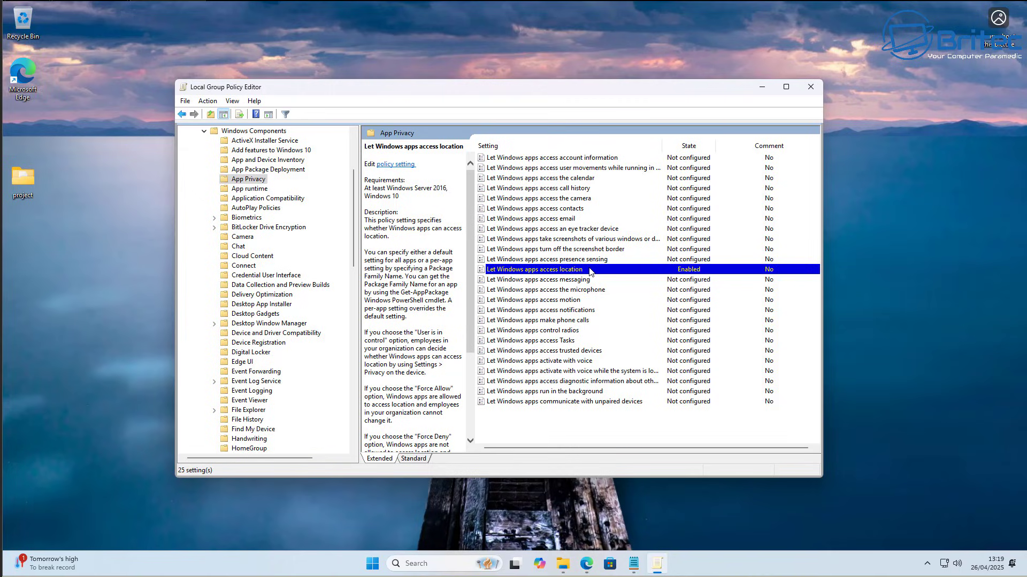
{"action": "left_click", "coordinate": [374, 564]}
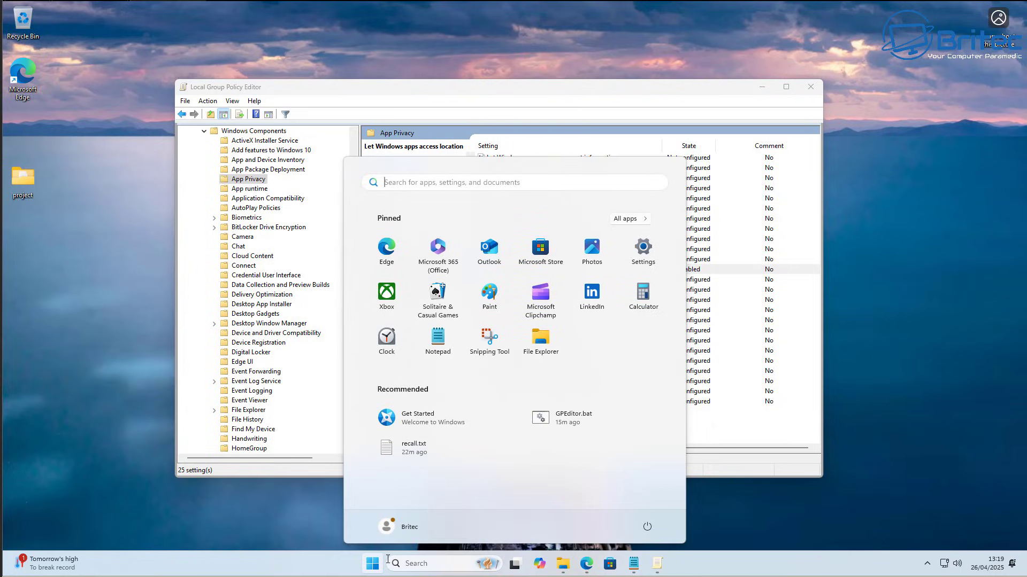
{"action": "type", "text": "cmd"}
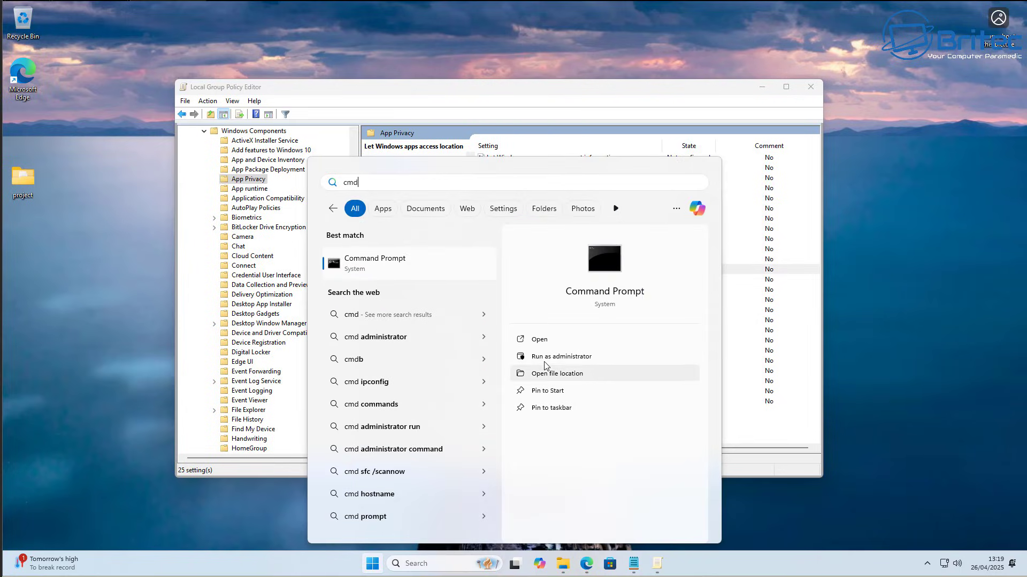
{"action": "left_click", "coordinate": [543, 356]}
{"action": "left_click", "coordinate": [565, 298]}
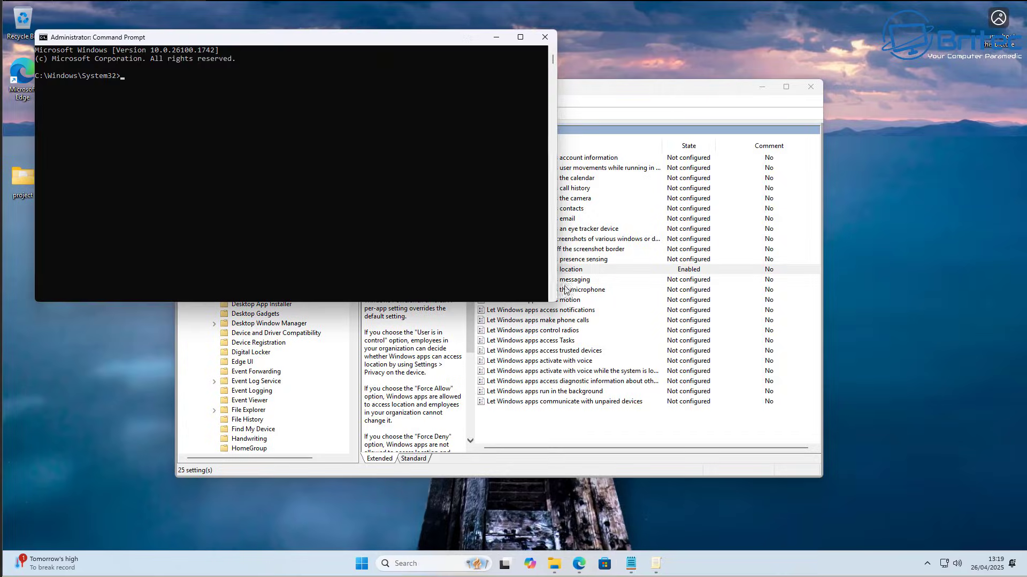
{"action": "left_click_drag", "start_coordinate": [419, 39], "coordinate": [631, 154]}
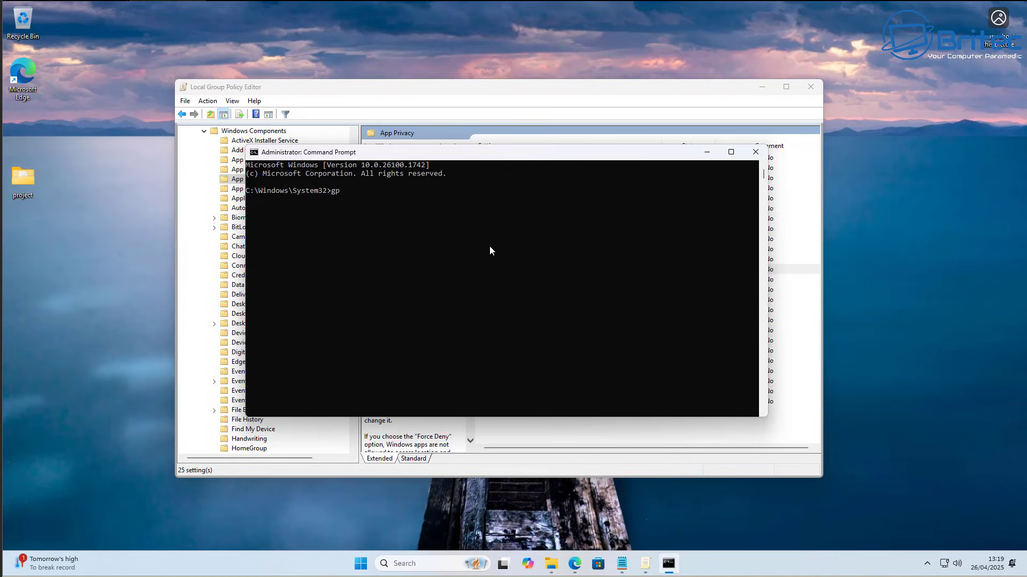
Run gpupdate /force, then close the console once the update finishes
{"action": "type", "text": "update /force"}
{"action": "key", "text": "Return"}
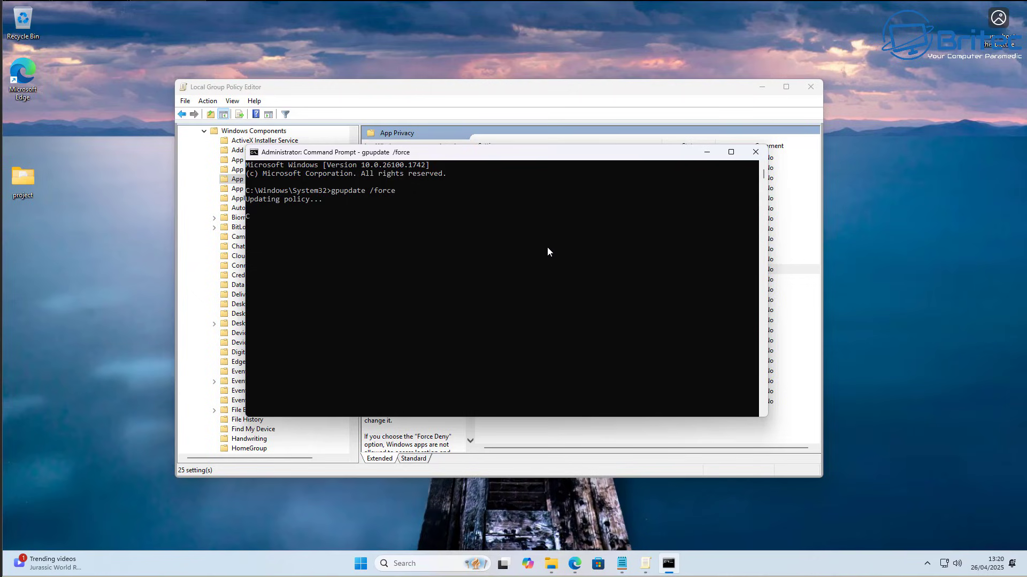
{"action": "left_click", "coordinate": [755, 152]}
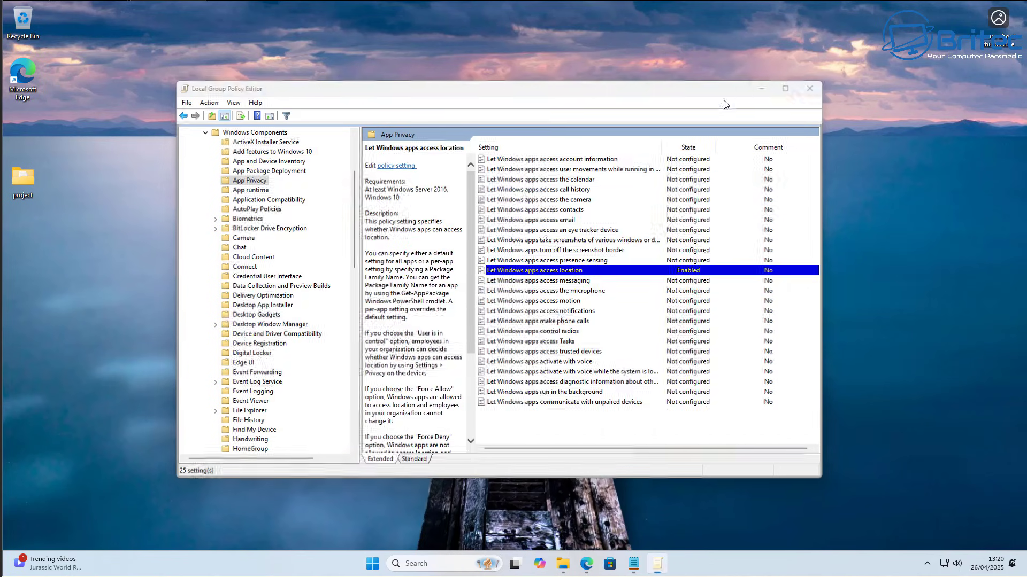
Minimize Group Policy Editor and open Settings' Privacy & security > Location page
{"action": "left_click", "coordinate": [763, 87]}
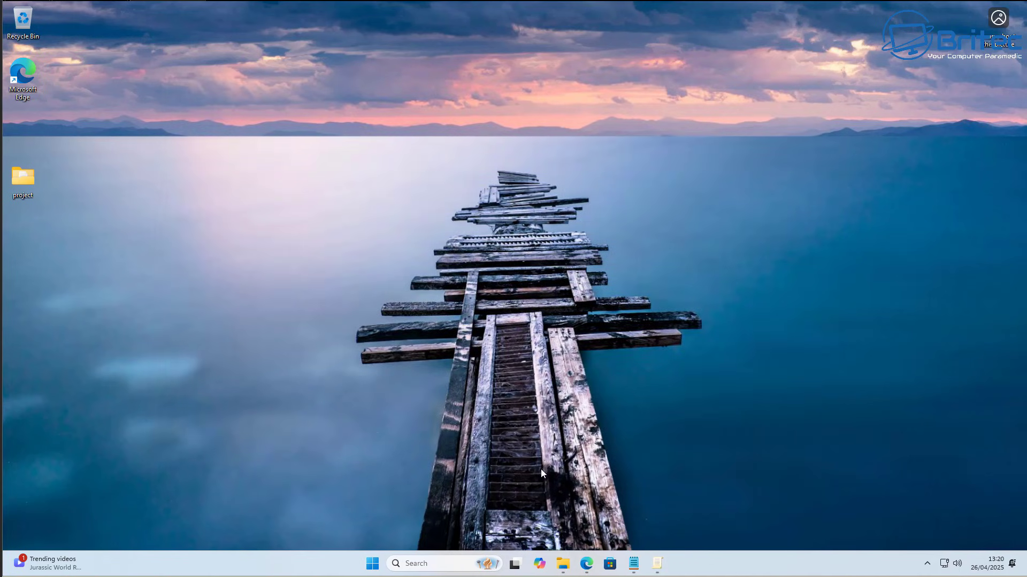
{"action": "left_click", "coordinate": [372, 564]}
{"action": "left_click", "coordinate": [643, 247]}
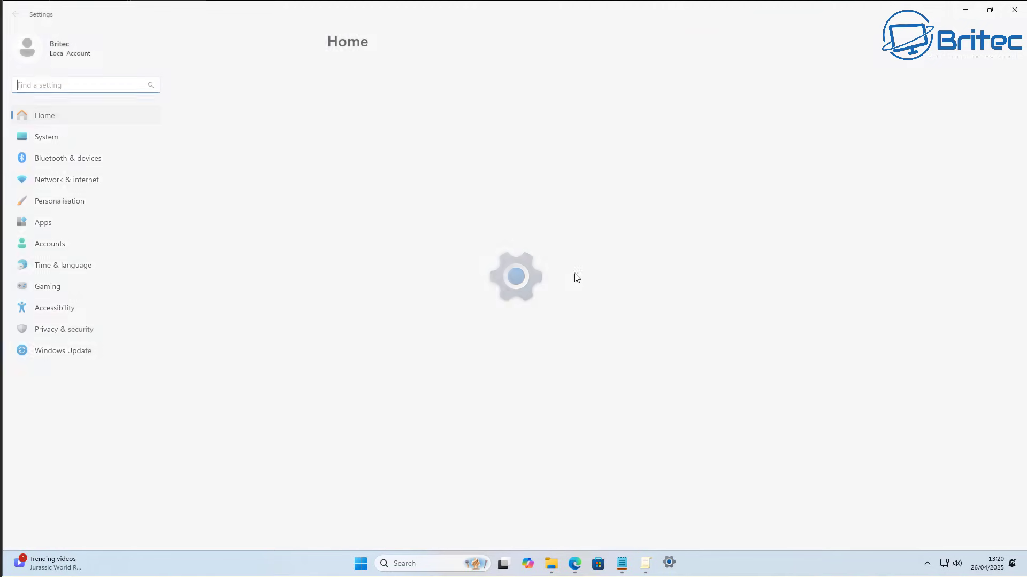
{"action": "left_click", "coordinate": [78, 331]}
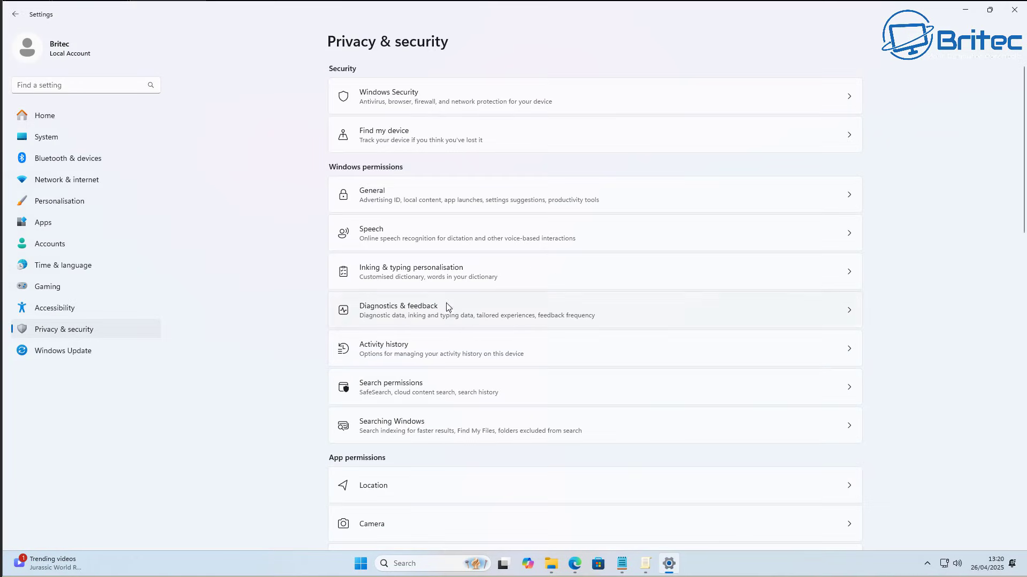
{"action": "left_click", "coordinate": [429, 486]}
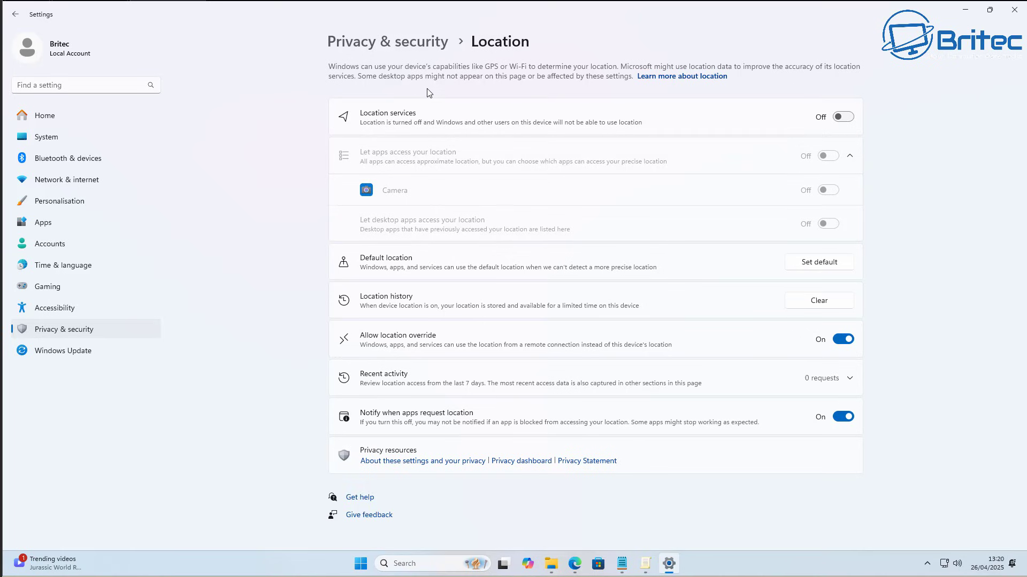
Switch Location services off and confirm Turn off
{"action": "left_click", "coordinate": [835, 117]}
{"action": "left_click", "coordinate": [840, 117]}
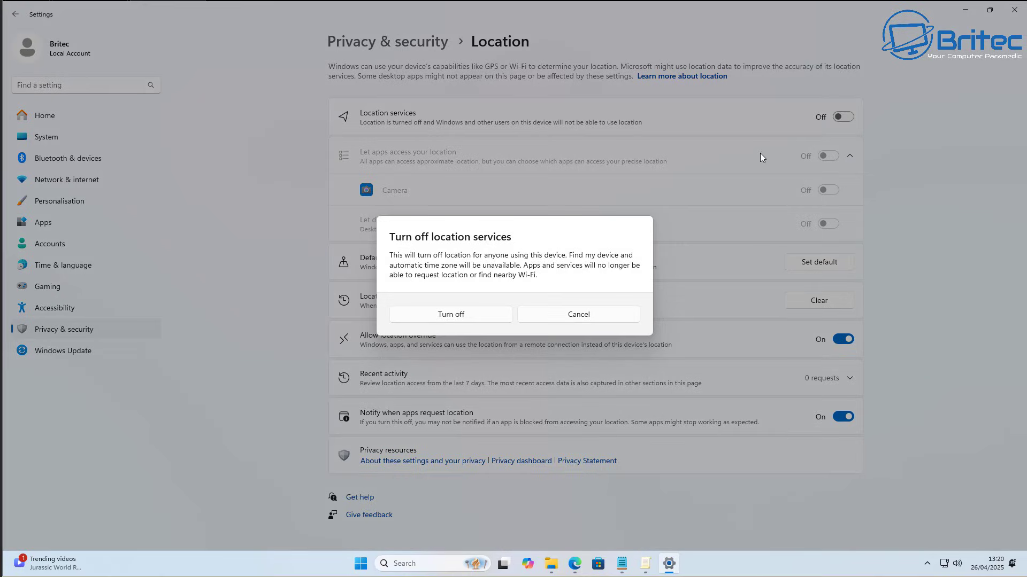
{"action": "left_click", "coordinate": [469, 319]}
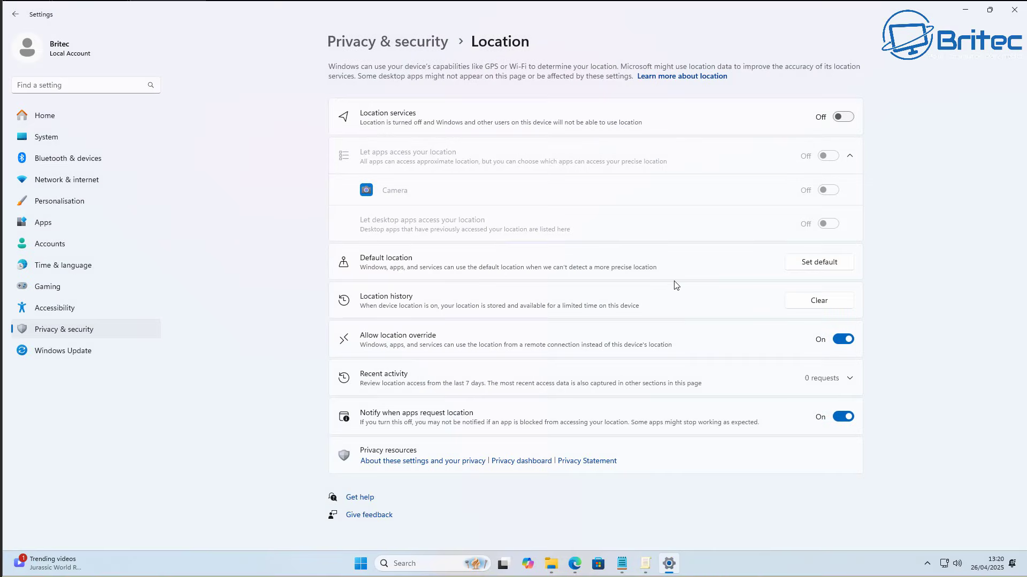
Close Settings and restart the computer from the Start menu power options
{"action": "left_click", "coordinate": [1015, 10]}
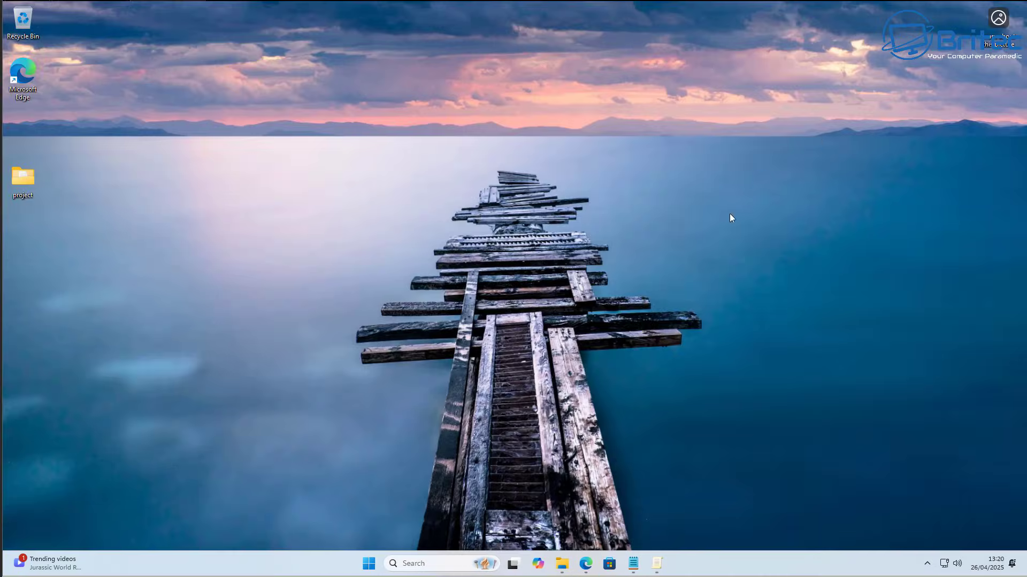
{"action": "left_click", "coordinate": [373, 565]}
{"action": "left_click", "coordinate": [648, 531]}
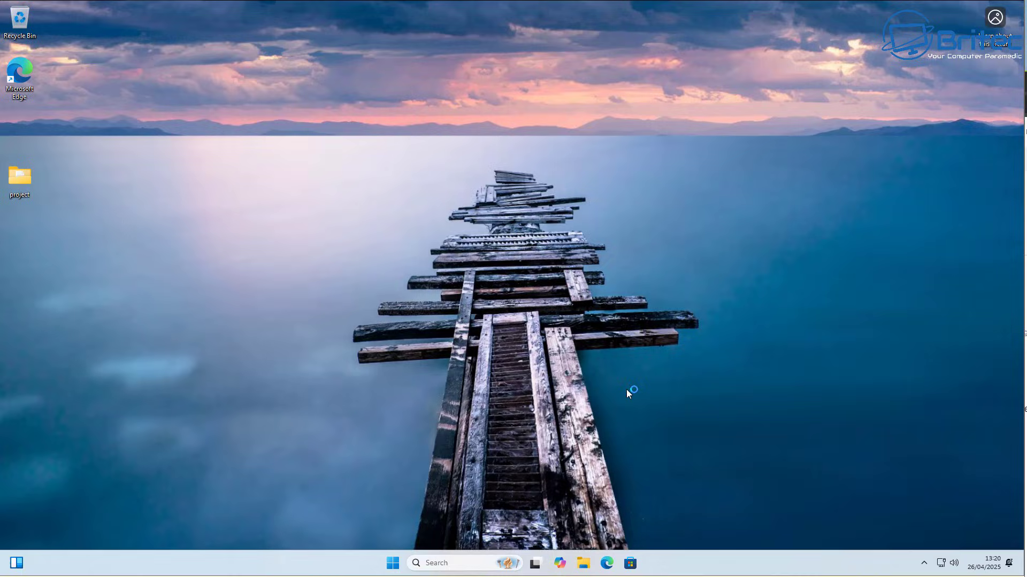
{"action": "left_click", "coordinate": [393, 563]}
{"action": "left_click", "coordinate": [641, 251]}
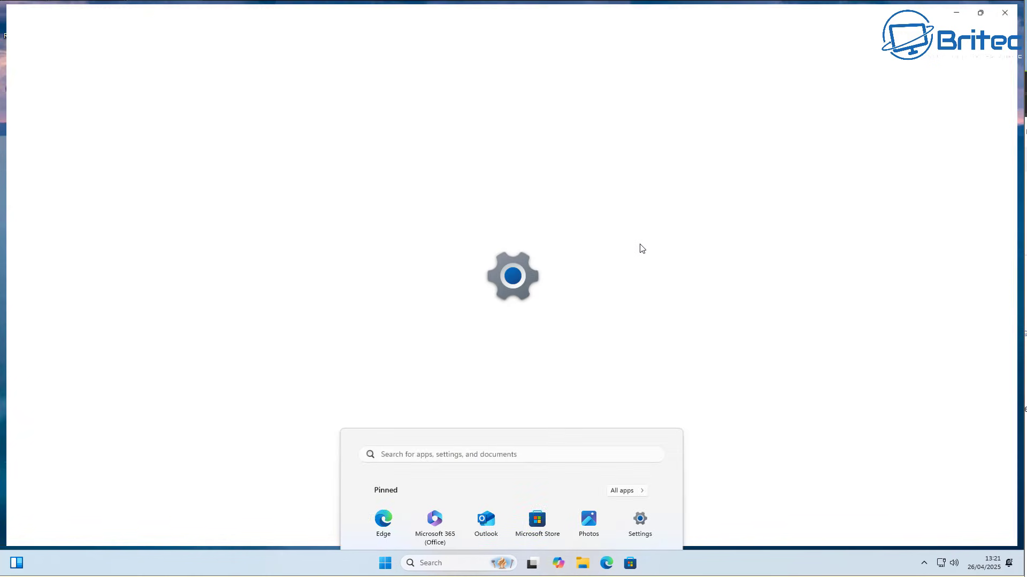
{"action": "left_click", "coordinate": [75, 332]}
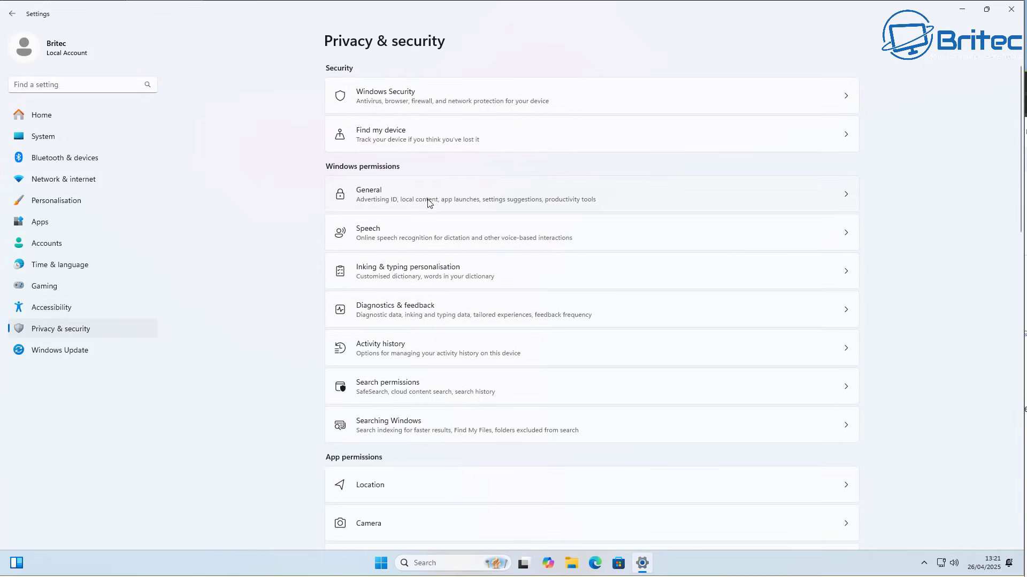
{"action": "left_click", "coordinate": [438, 485]}
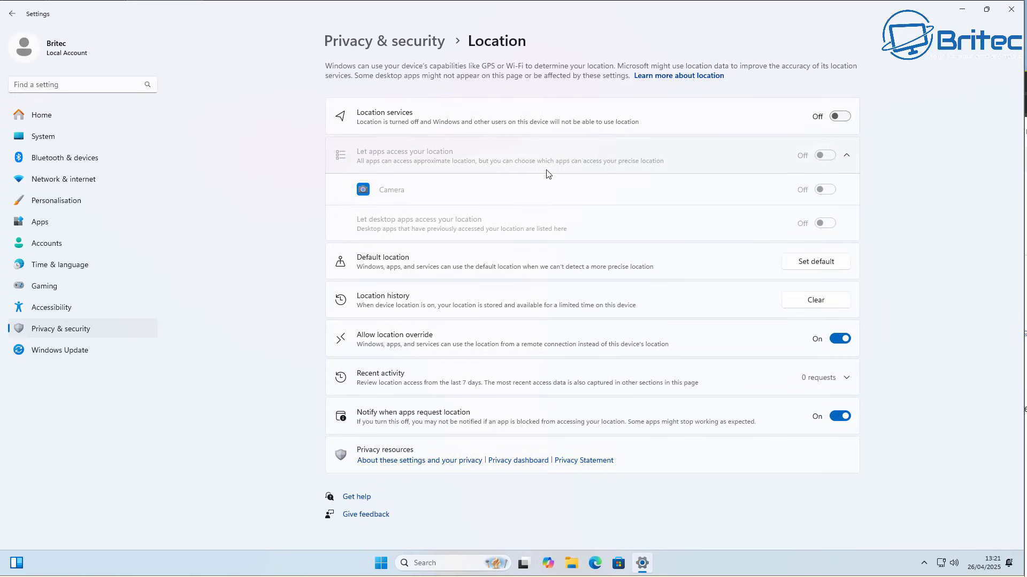
{"action": "left_click", "coordinate": [1012, 12]}
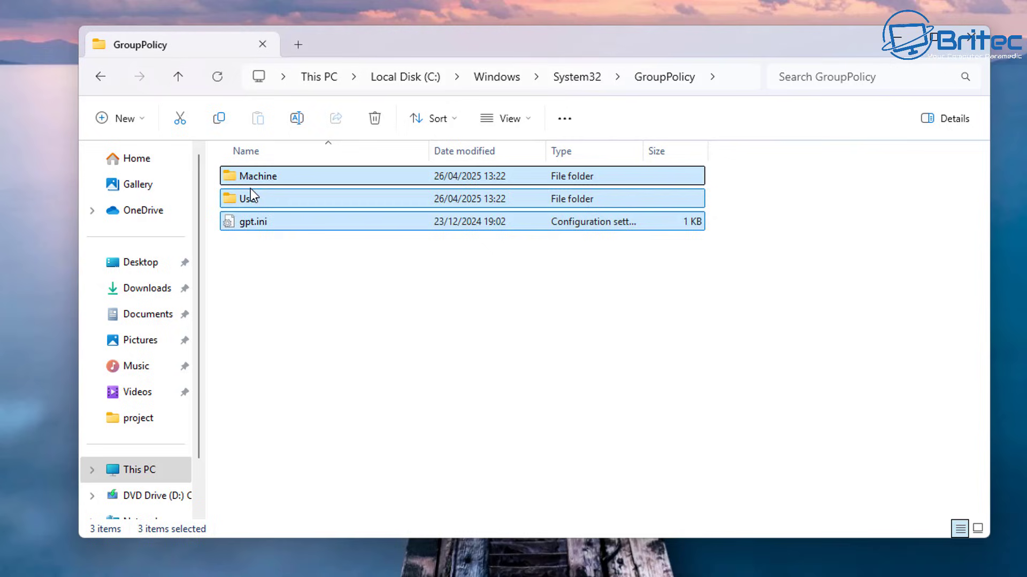
Delete Machine, User and gpt.ini from the GroupPolicy folder, granting administrator permission
{"action": "left_click", "coordinate": [250, 188]}
{"action": "right_click", "coordinate": [250, 188]}
{"action": "left_click", "coordinate": [232, 268]}
{"action": "left_click_drag", "start_coordinate": [351, 263], "coordinate": [217, 154]}
{"action": "key", "text": "Delete"}
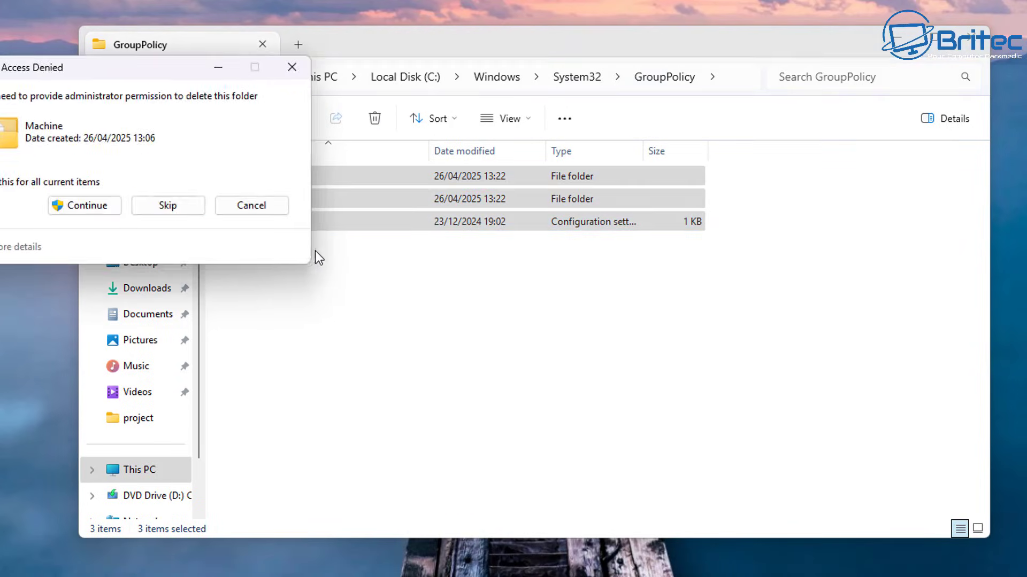
{"action": "left_click", "coordinate": [96, 210]}
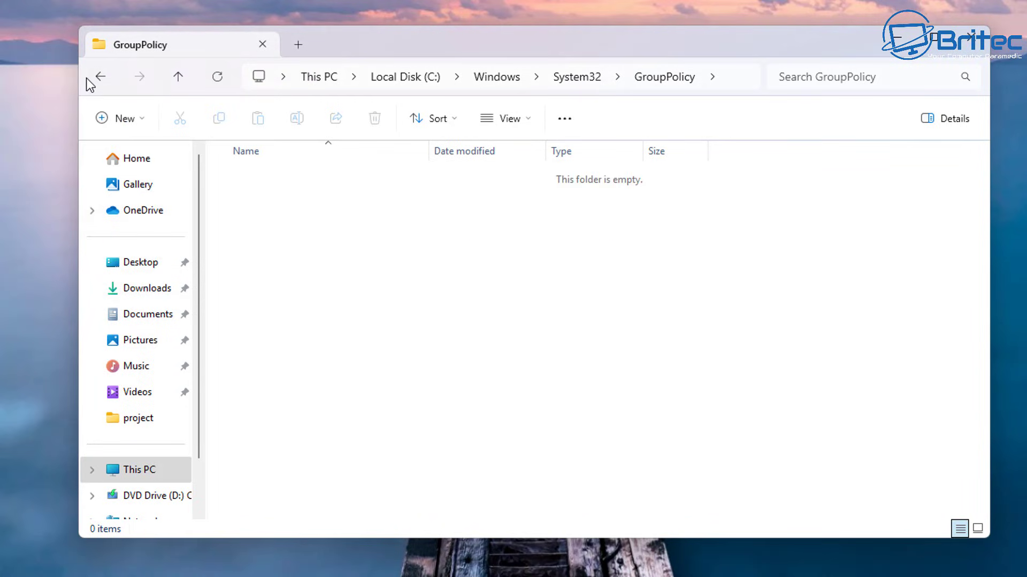
Delete all three items in GroupPolicyUsers with administrator permission, then close Explorer
{"action": "left_click", "coordinate": [99, 78]}
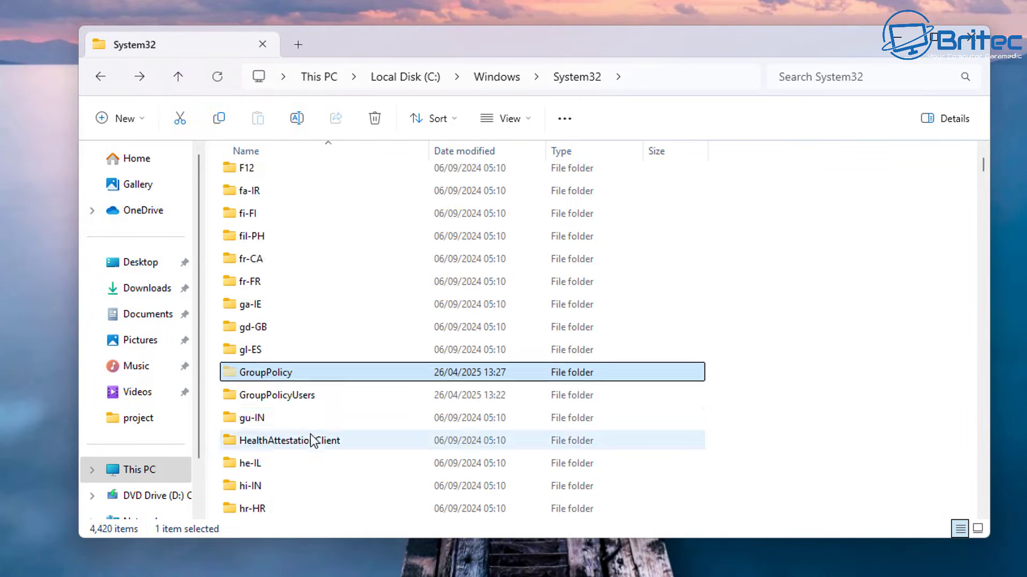
{"action": "double_click", "coordinate": [291, 395]}
{"action": "left_click_drag", "start_coordinate": [408, 352], "coordinate": [223, 177]}
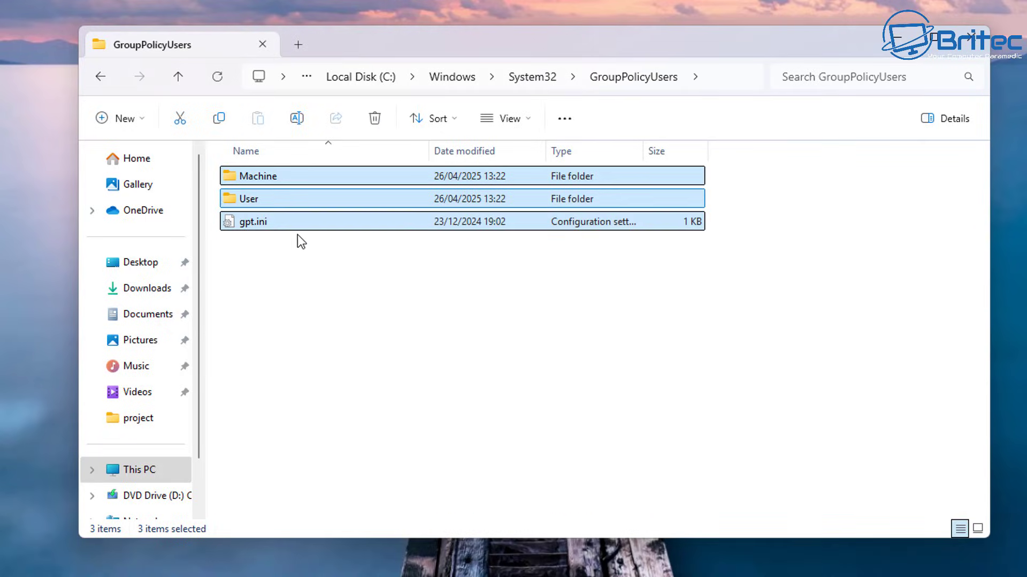
{"action": "key", "text": "Delete"}
{"action": "left_click", "coordinate": [488, 211]}
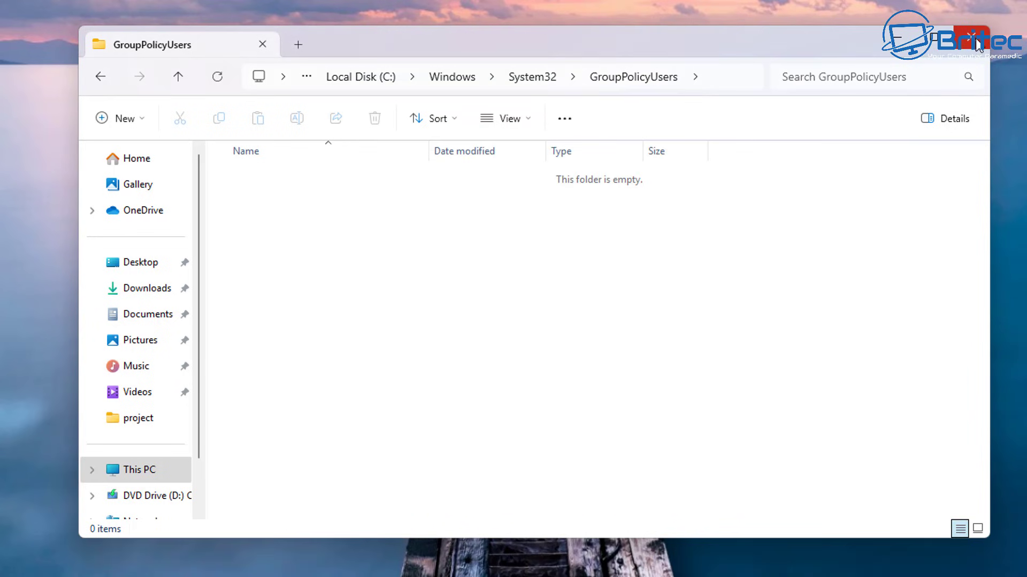
{"action": "key", "text": "alt+F4"}
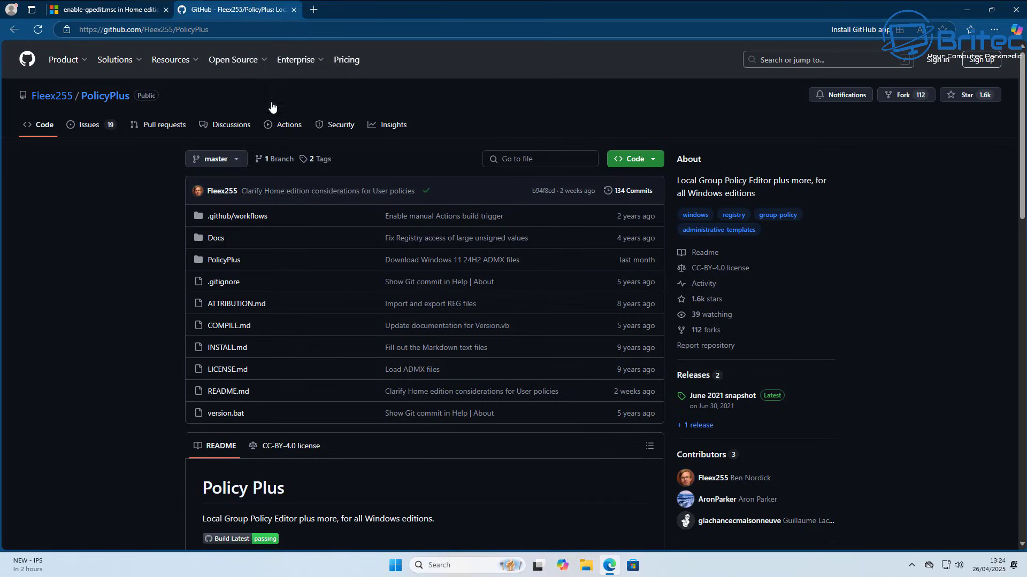
Download PolicyPlus.exe from the June 2021 snapshot release and open the downloaded file
{"action": "left_click", "coordinate": [772, 400]}
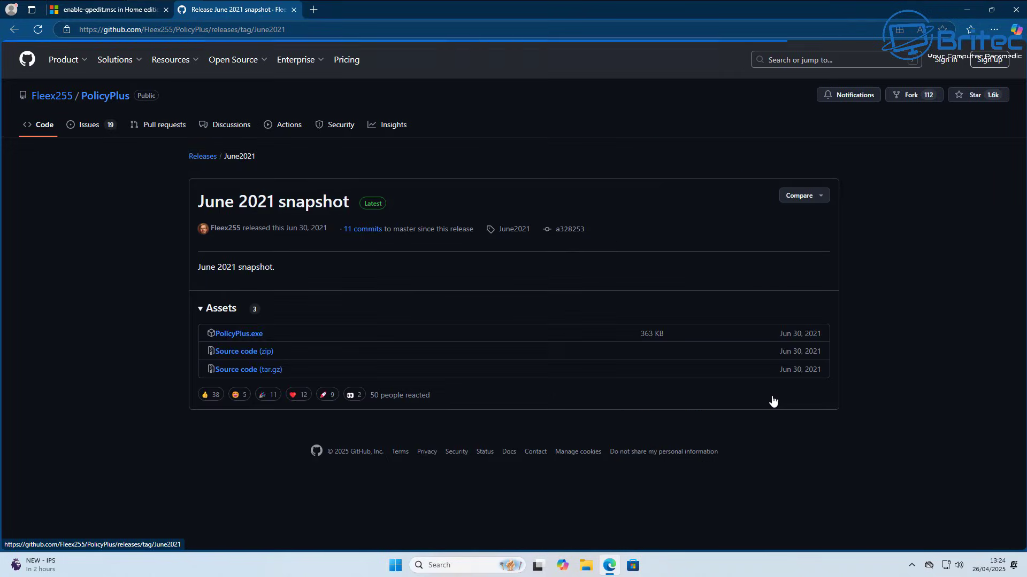
{"action": "left_click", "coordinate": [247, 334]}
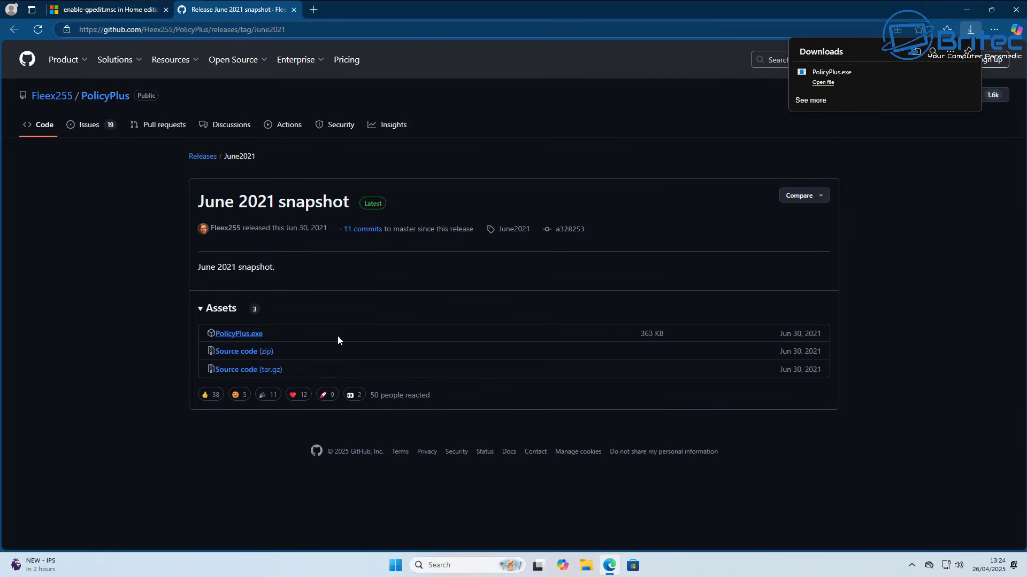
{"action": "left_click", "coordinate": [830, 79]}
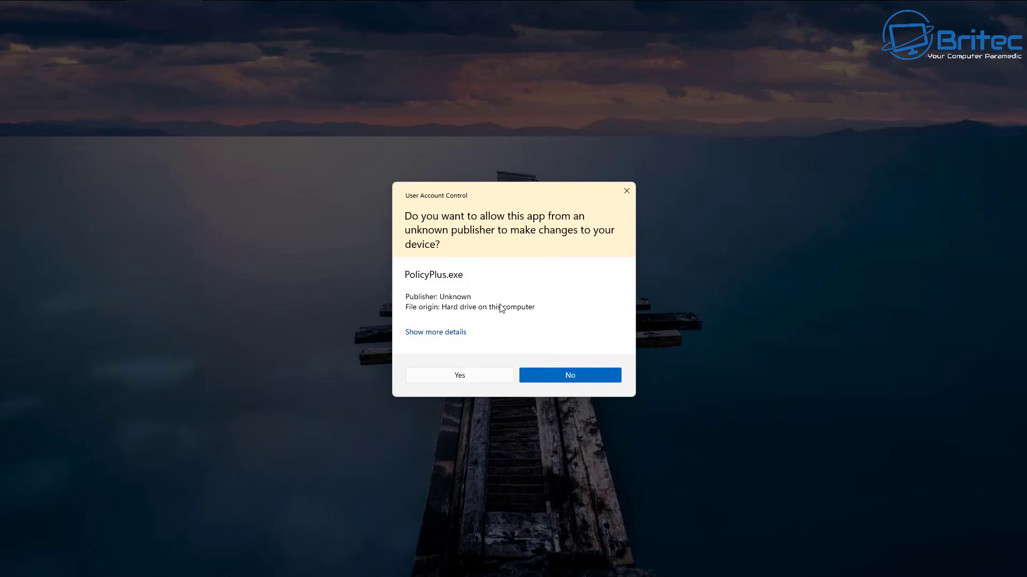
Allow Policy Plus to run as administrator, keeping both user and computer policies shown
{"action": "left_click", "coordinate": [459, 375]}
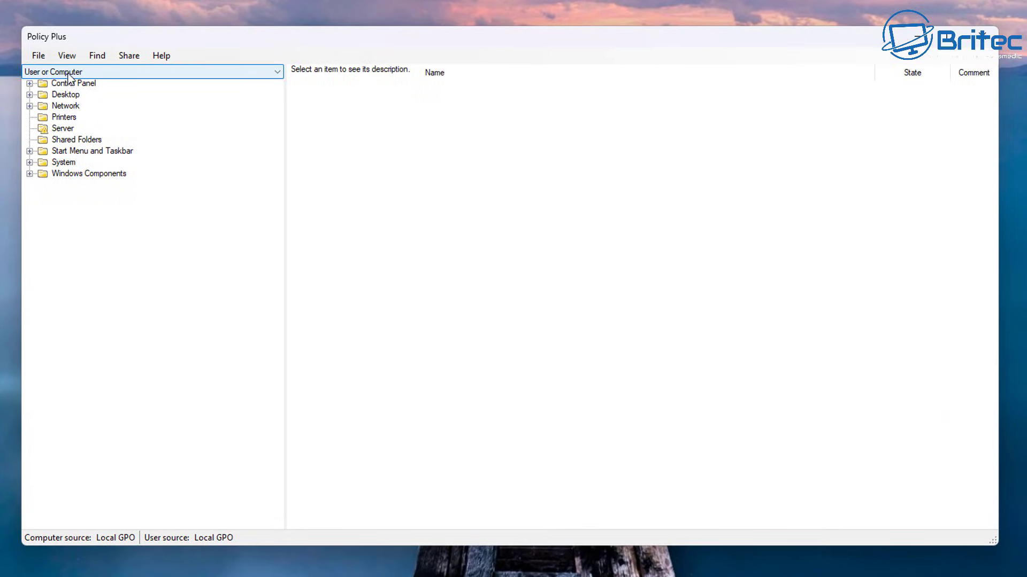
{"action": "left_click", "coordinate": [116, 74]}
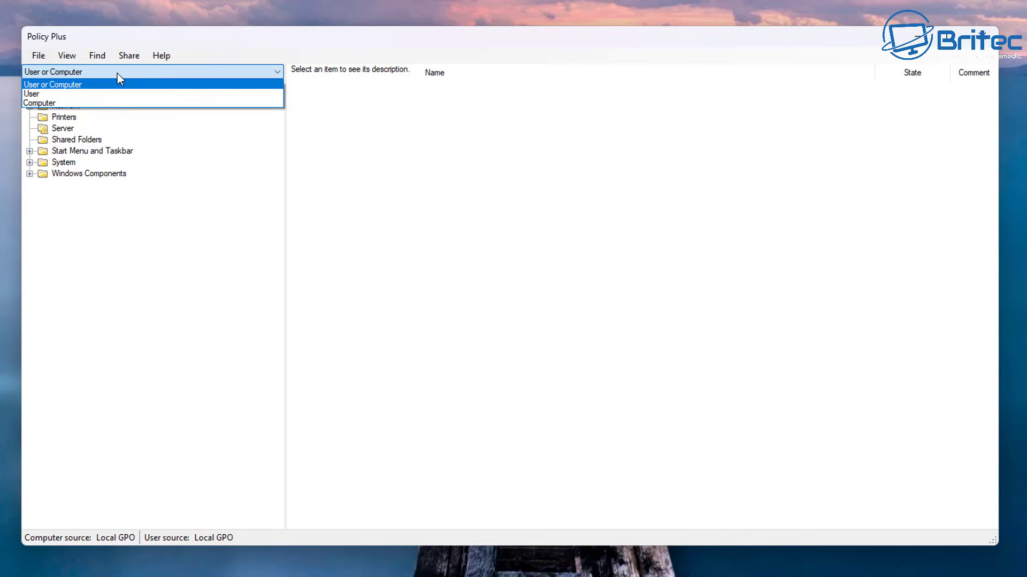
{"action": "left_click", "coordinate": [69, 85]}
{"action": "left_click", "coordinate": [35, 56]}
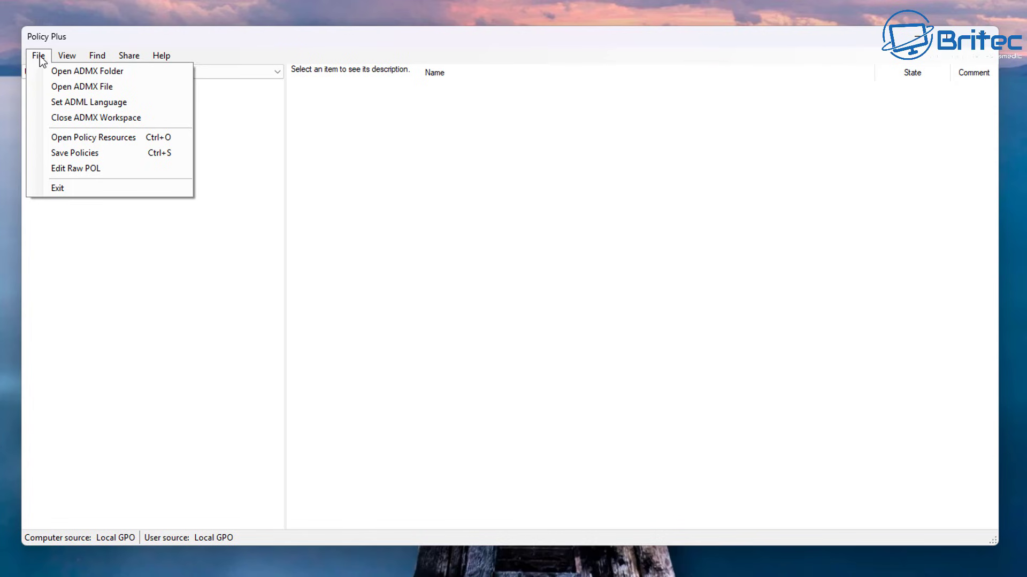
{"action": "left_click", "coordinate": [217, 37]}
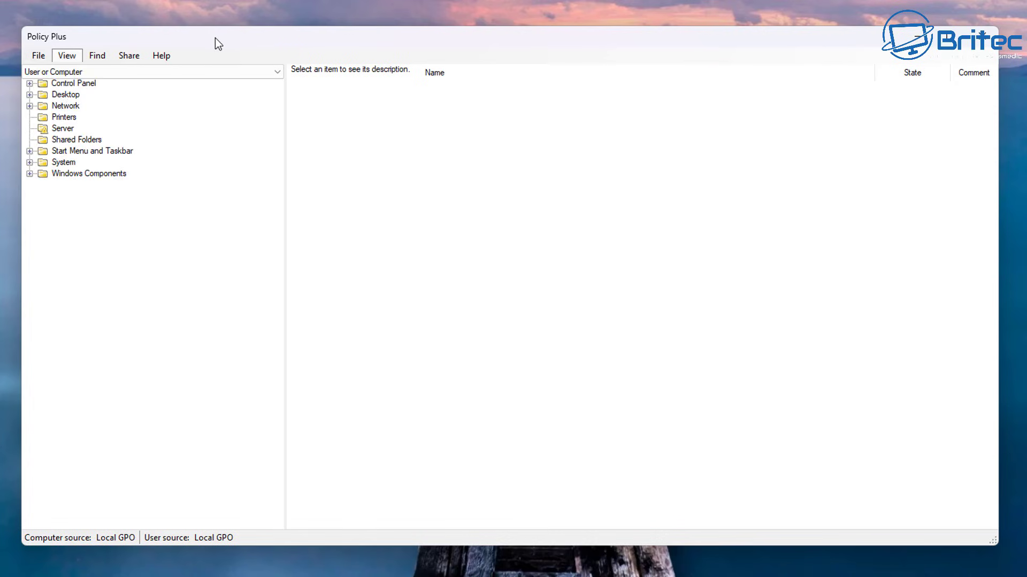
Expand Windows Components in the tree and select App Privacy
{"action": "left_click", "coordinate": [83, 174]}
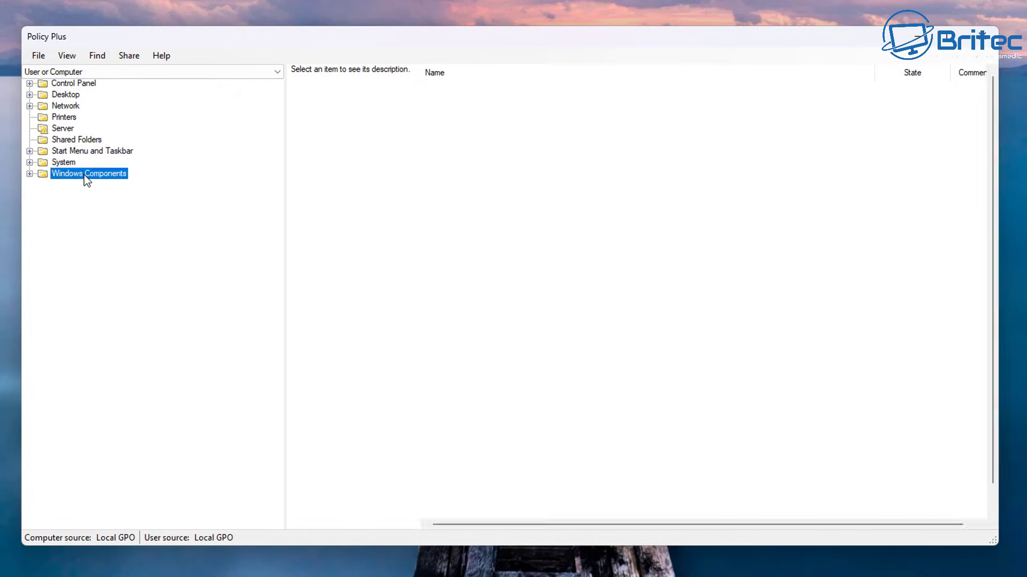
{"action": "left_click", "coordinate": [29, 174]}
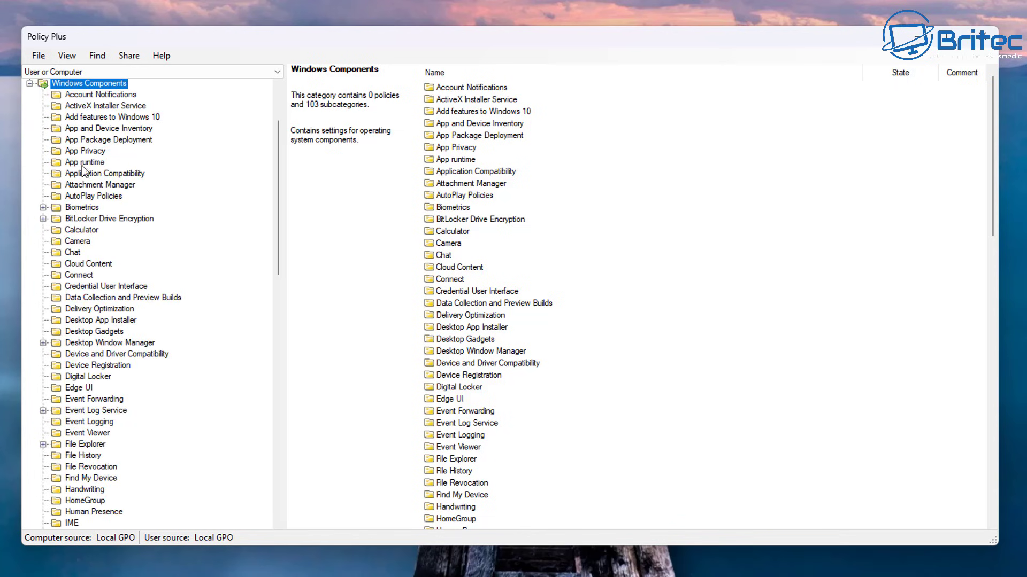
{"action": "left_click", "coordinate": [85, 151]}
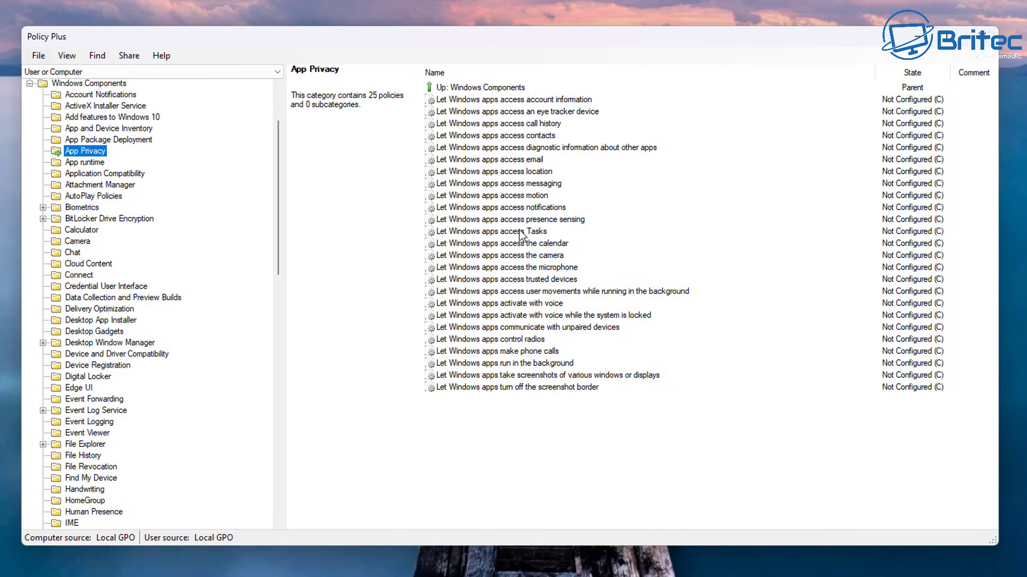
Enable the location access policy with Force Deny as the default for all apps
{"action": "double_click", "coordinate": [498, 170]}
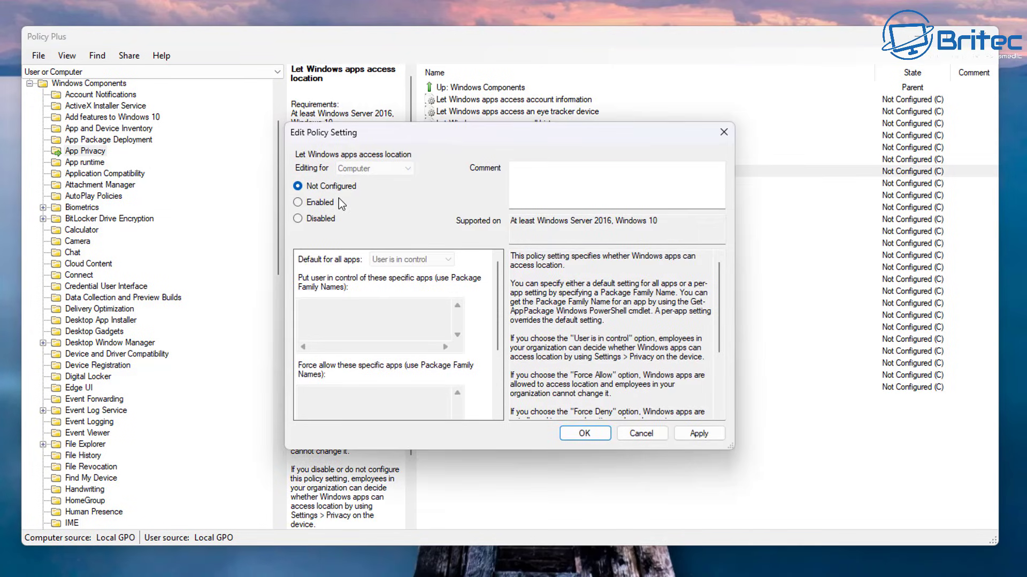
{"action": "left_click", "coordinate": [314, 203]}
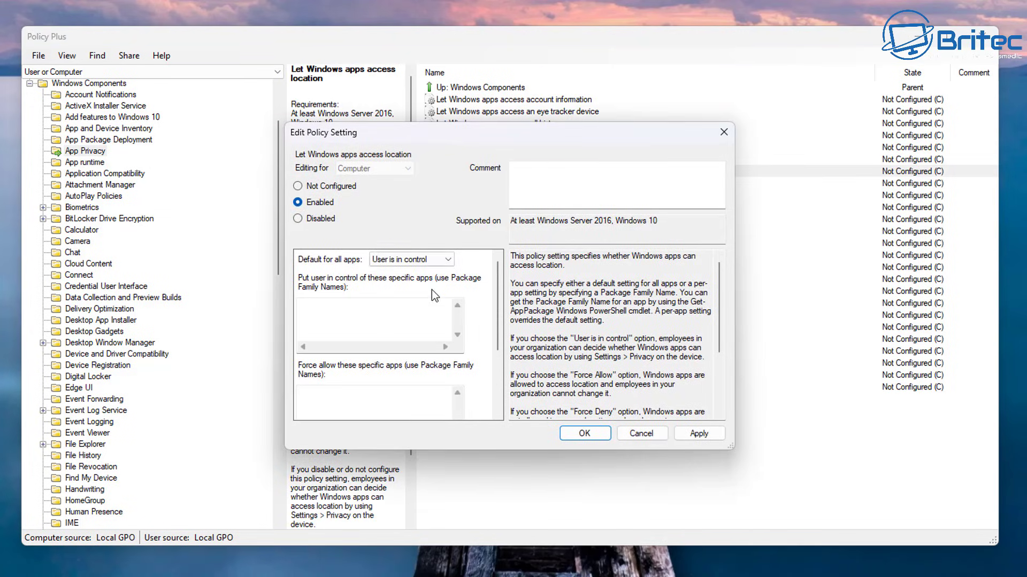
{"action": "left_click", "coordinate": [399, 259]}
{"action": "left_click", "coordinate": [402, 289]}
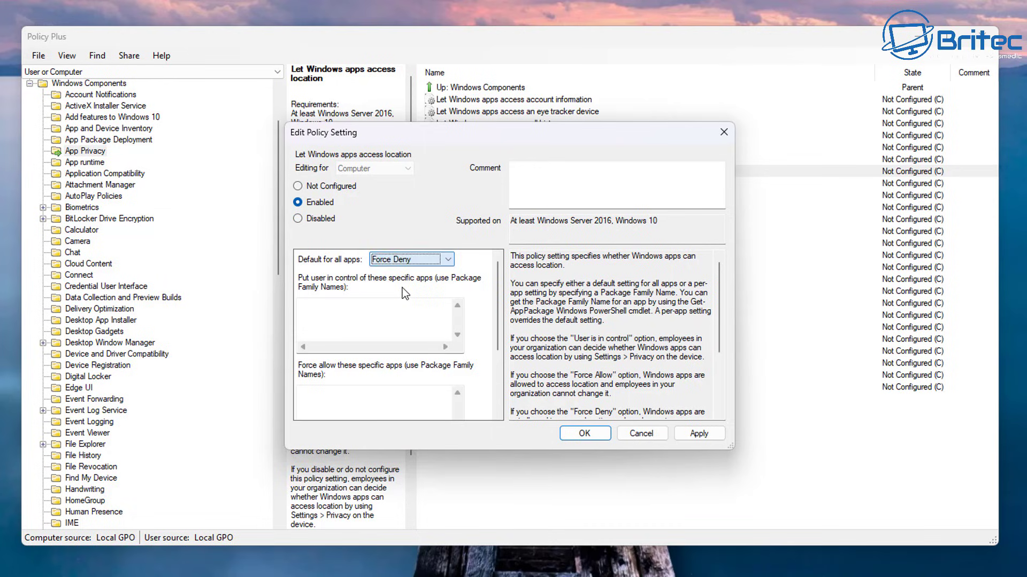
{"action": "left_click", "coordinate": [693, 434]}
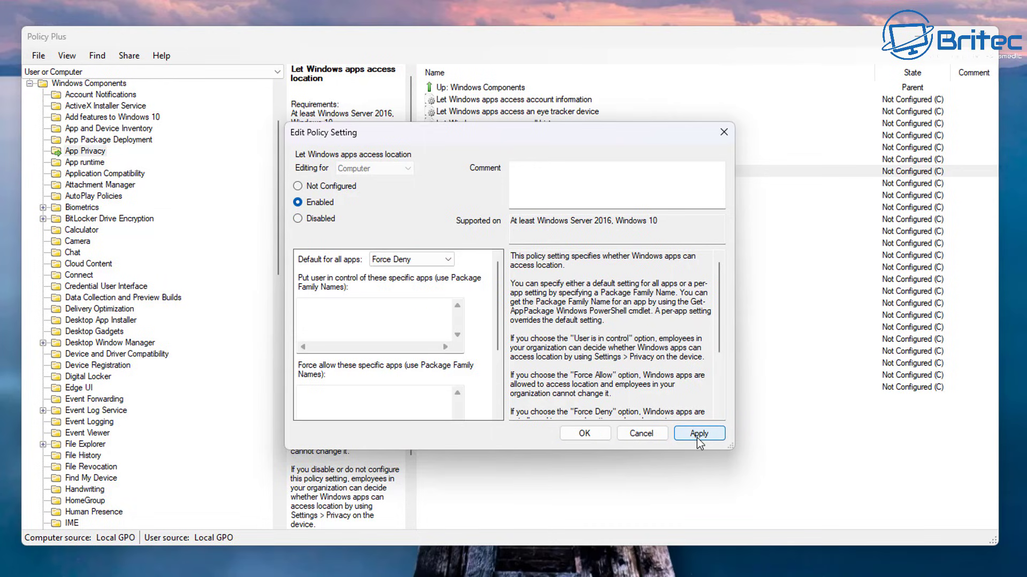
{"action": "left_click", "coordinate": [589, 434]}
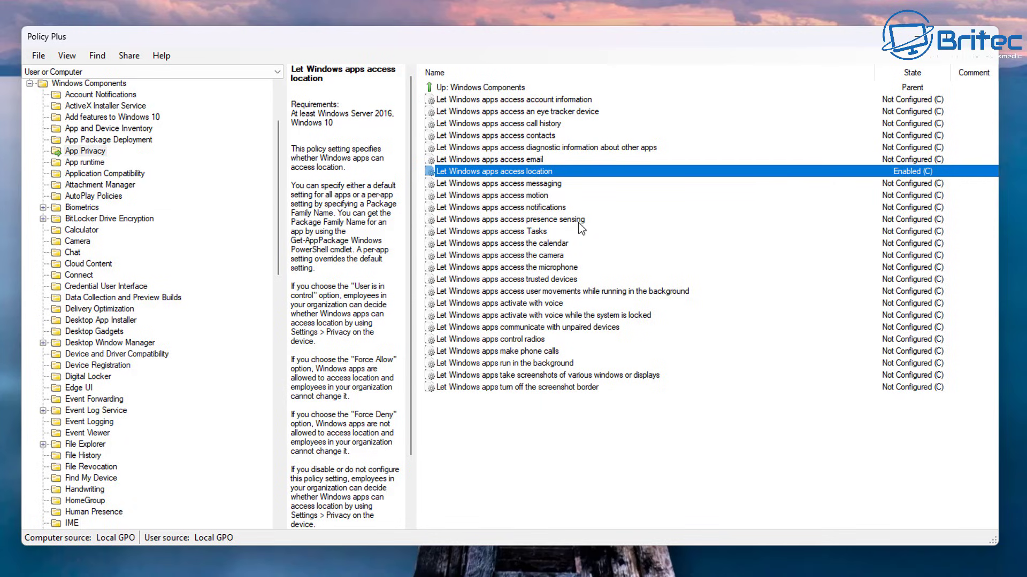
Enable the notifications access policy with Force Deny as the default for all apps
{"action": "double_click", "coordinate": [516, 207]}
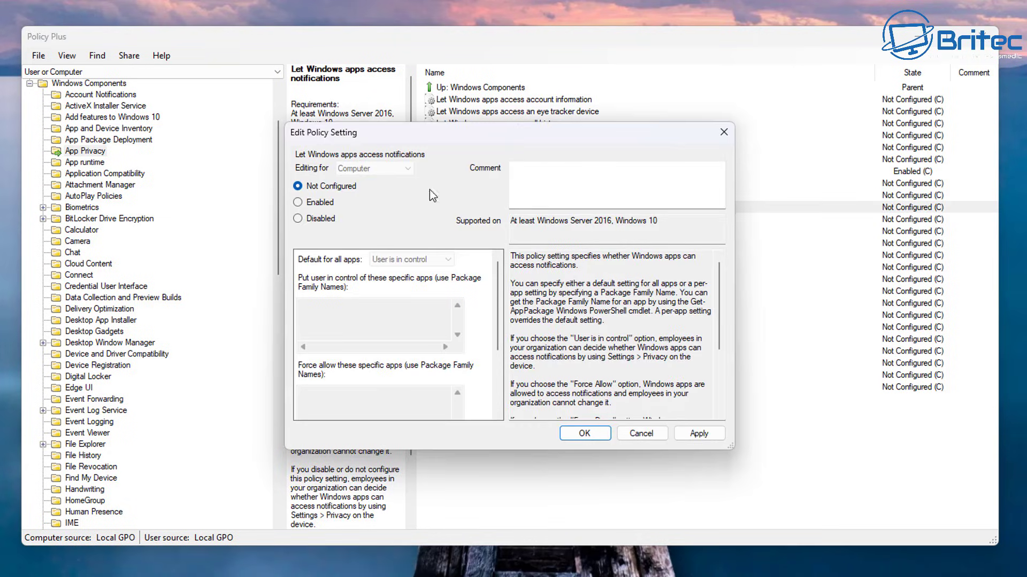
{"action": "left_click", "coordinate": [299, 202]}
{"action": "left_click", "coordinate": [423, 259]}
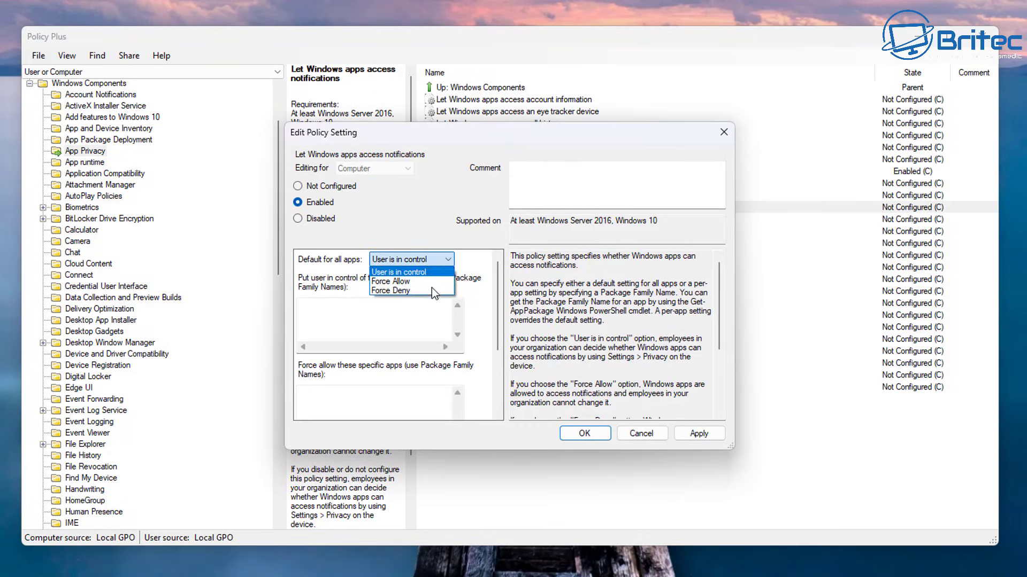
{"action": "left_click", "coordinate": [418, 290]}
{"action": "left_click", "coordinate": [700, 437]}
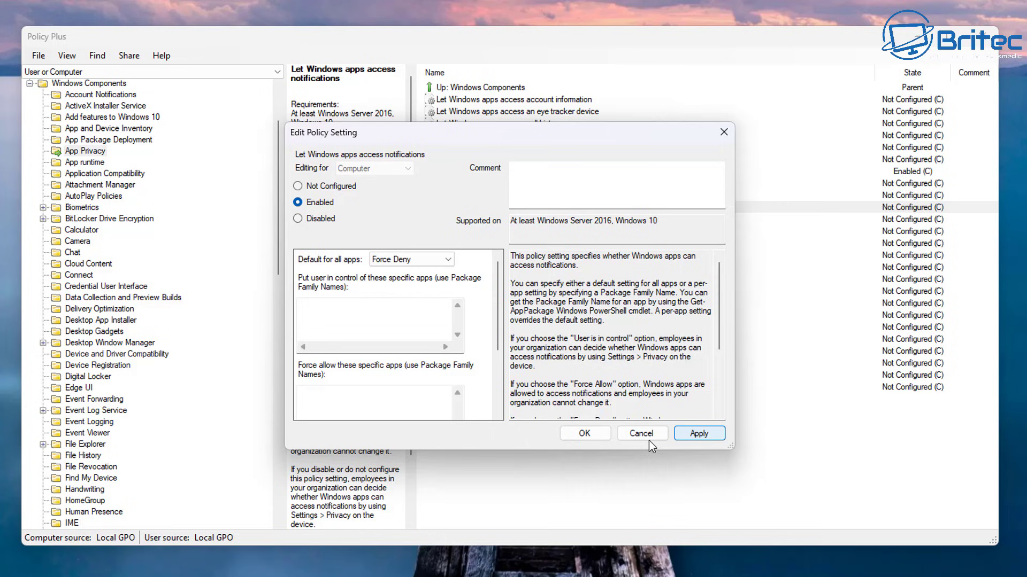
{"action": "left_click", "coordinate": [584, 433]}
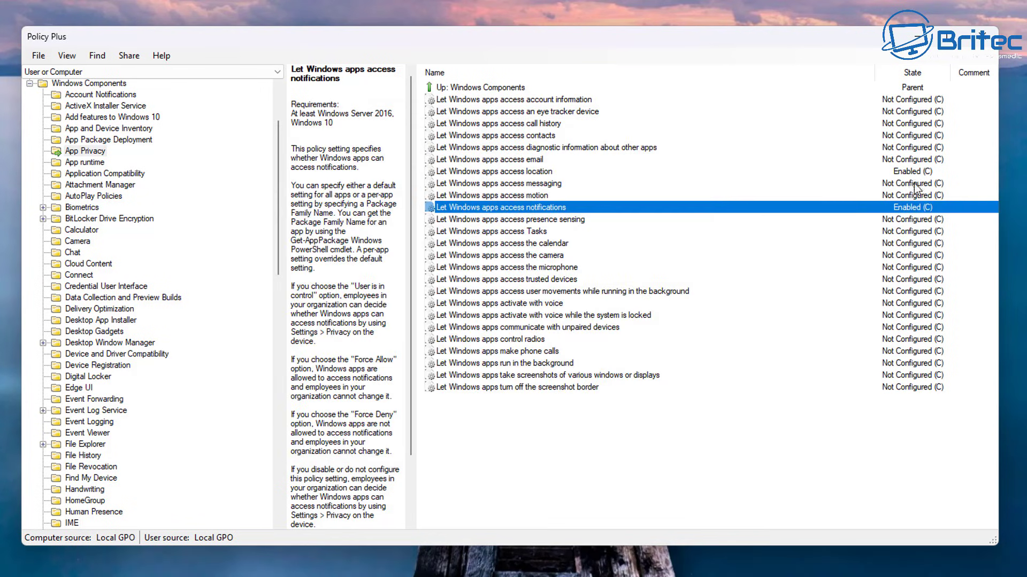
Save the policies via File > Save Policies and dismiss the success message
{"action": "left_click", "coordinate": [36, 56]}
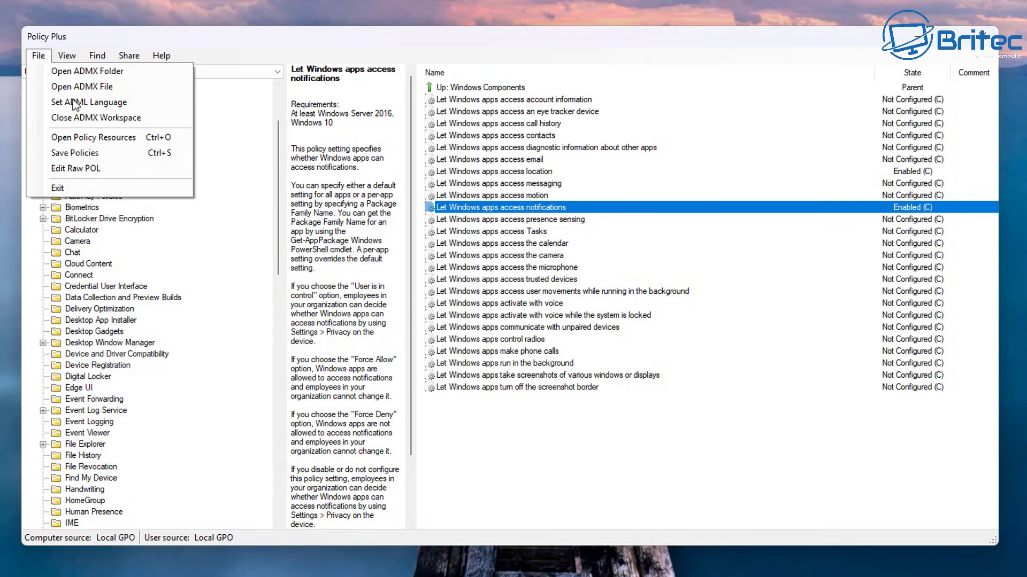
{"action": "left_click", "coordinate": [98, 152]}
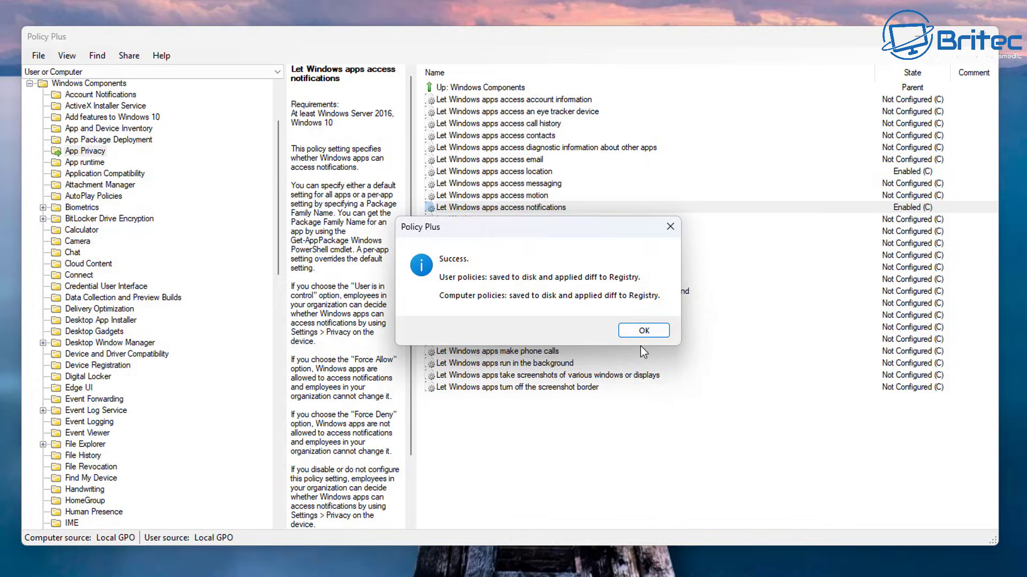
{"action": "left_click", "coordinate": [645, 331]}
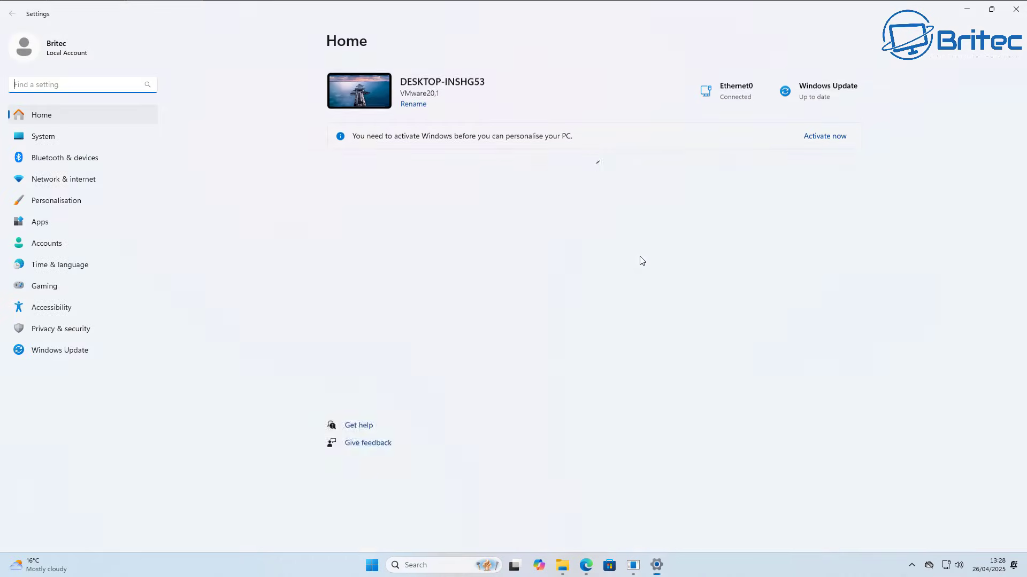
Check the Location and Notifications privacy pages show options greyed out as organisation-managed
{"action": "left_click", "coordinate": [68, 332]}
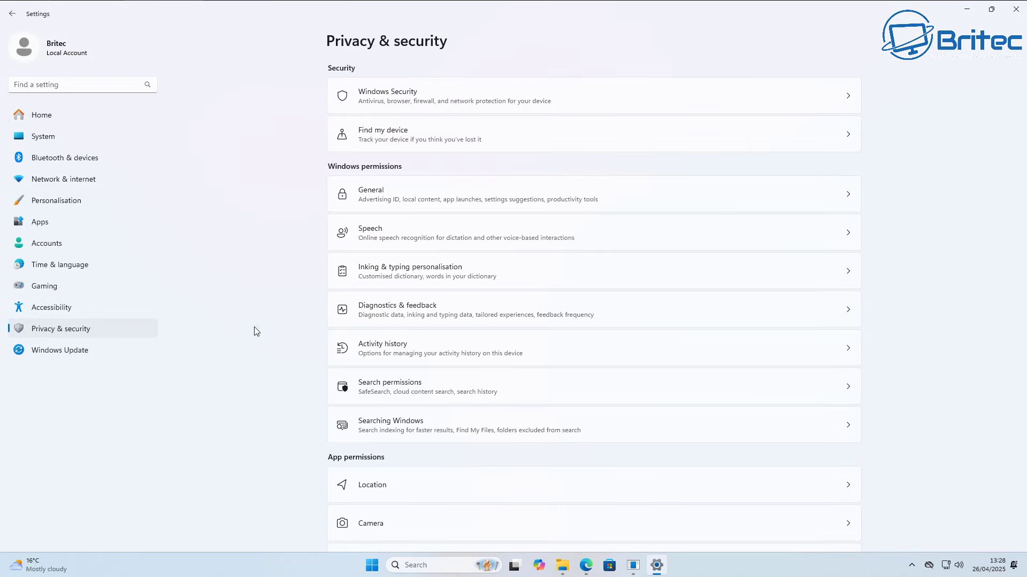
{"action": "left_click", "coordinate": [458, 488]}
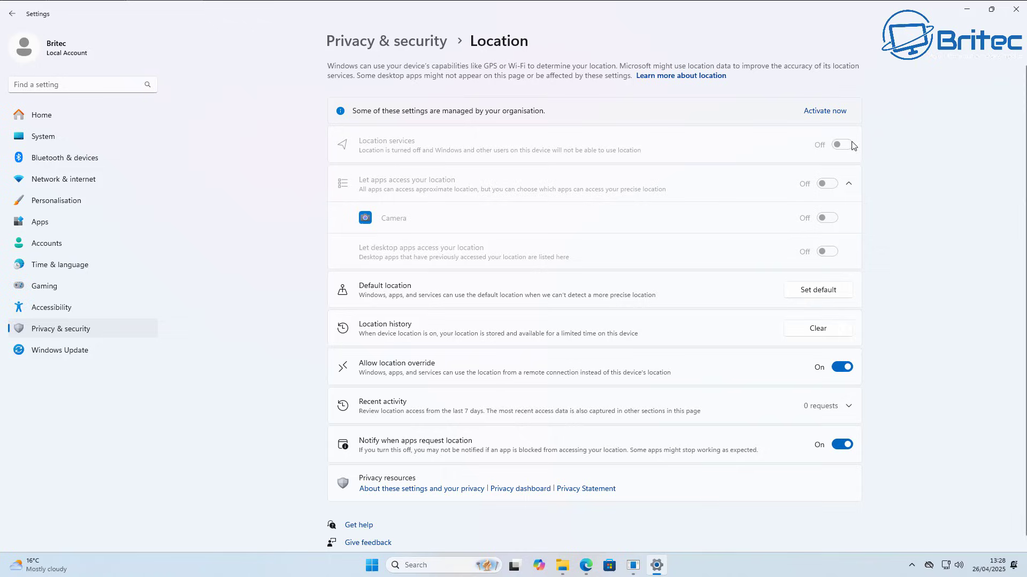
{"action": "left_click", "coordinate": [11, 13]}
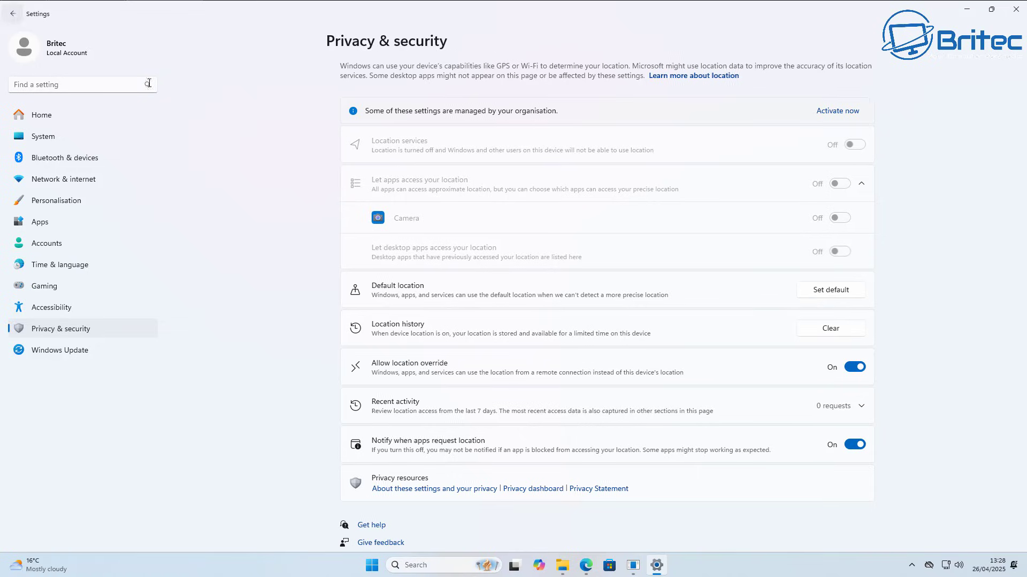
{"action": "scroll", "coordinate": [535, 357], "scroll_direction": "down", "scroll_amount": 7}
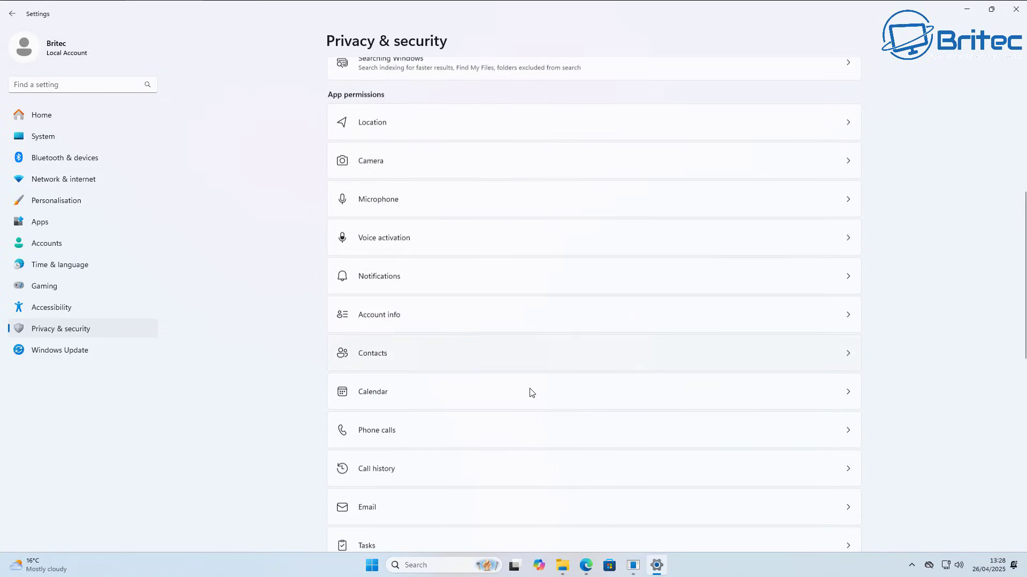
{"action": "left_click", "coordinate": [489, 278]}
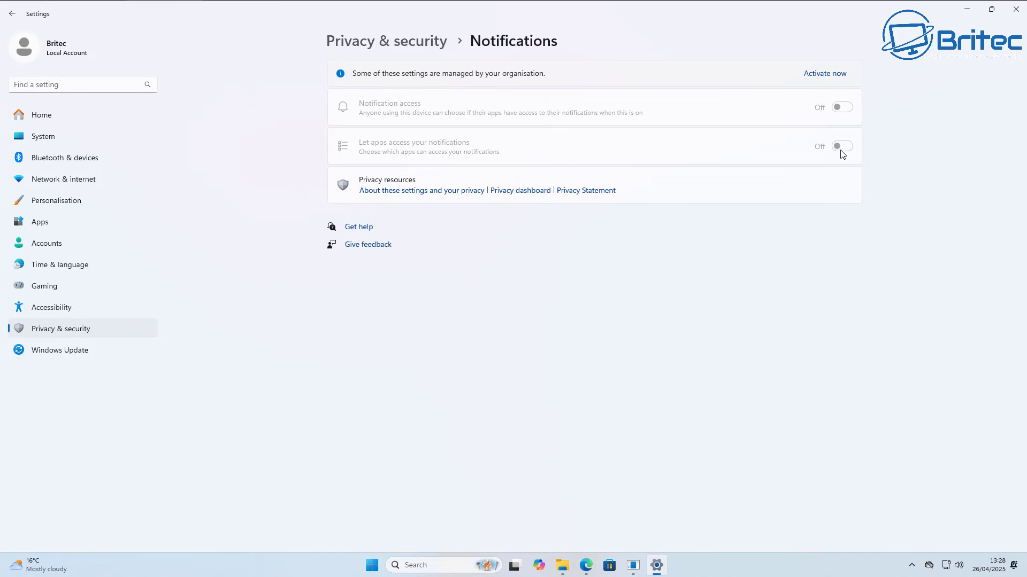
{"action": "left_click", "coordinate": [11, 13]}
Close Settings and bring Policy Plus back from the taskbar
{"action": "scroll", "coordinate": [650, 427], "scroll_direction": "down", "scroll_amount": 3}
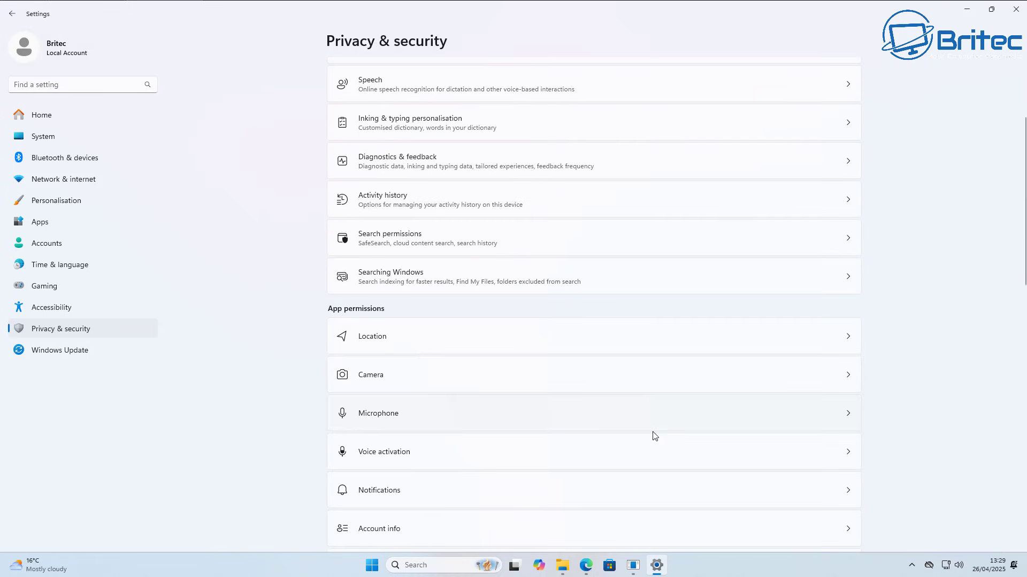
{"action": "left_click", "coordinate": [1008, 18]}
{"action": "left_click", "coordinate": [645, 567]}
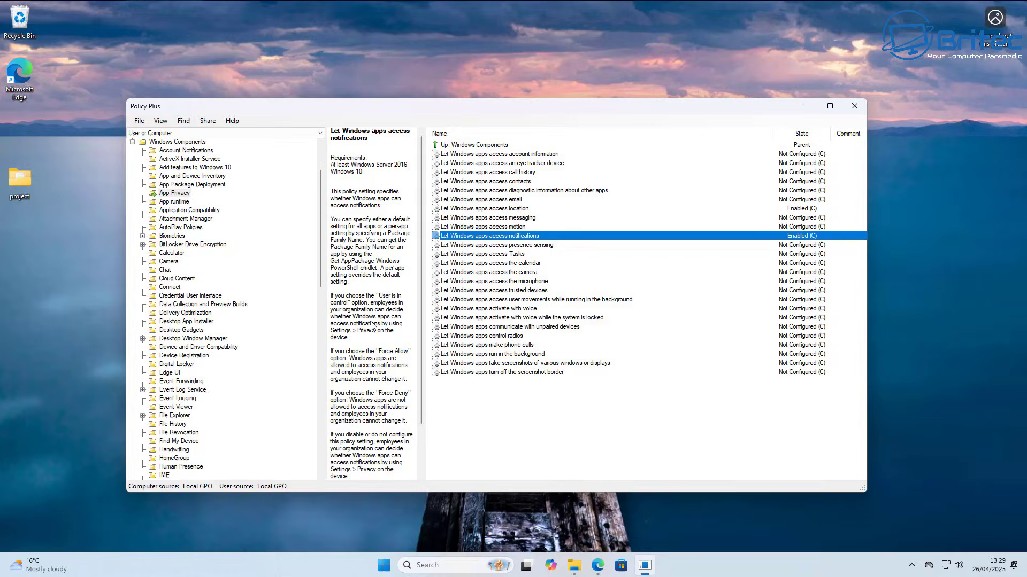
Select the Cloud Content category under Windows Components and scroll the policy tree
{"action": "left_click", "coordinate": [177, 280]}
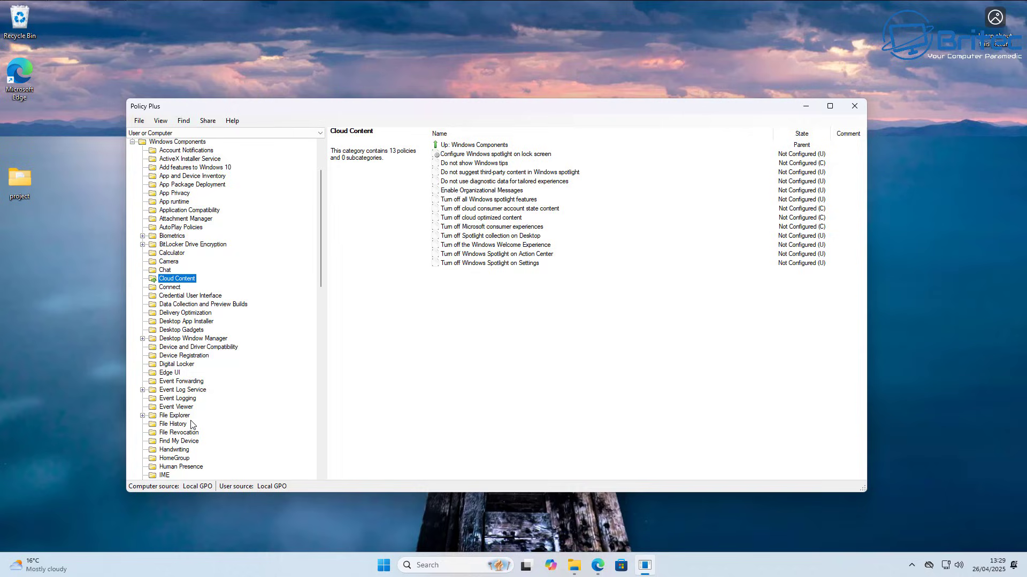
{"action": "scroll", "coordinate": [193, 425], "scroll_direction": "down", "scroll_amount": 3}
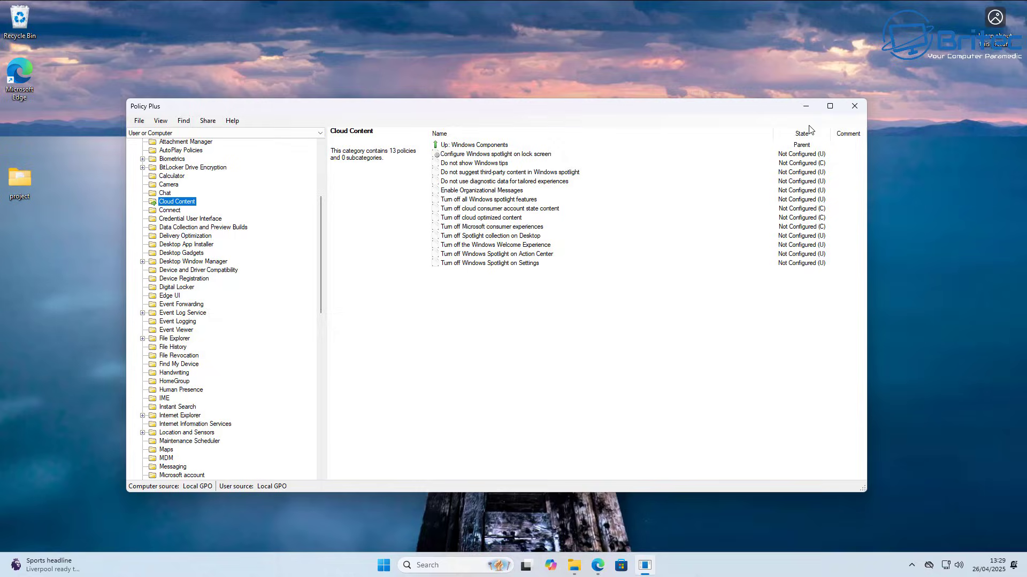
{"action": "left_click", "coordinate": [854, 106]}
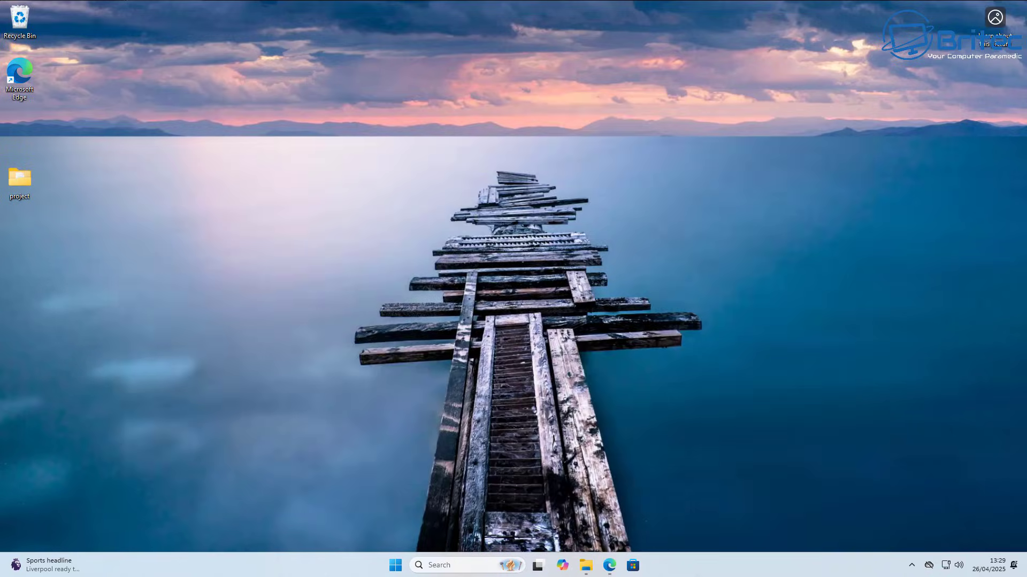